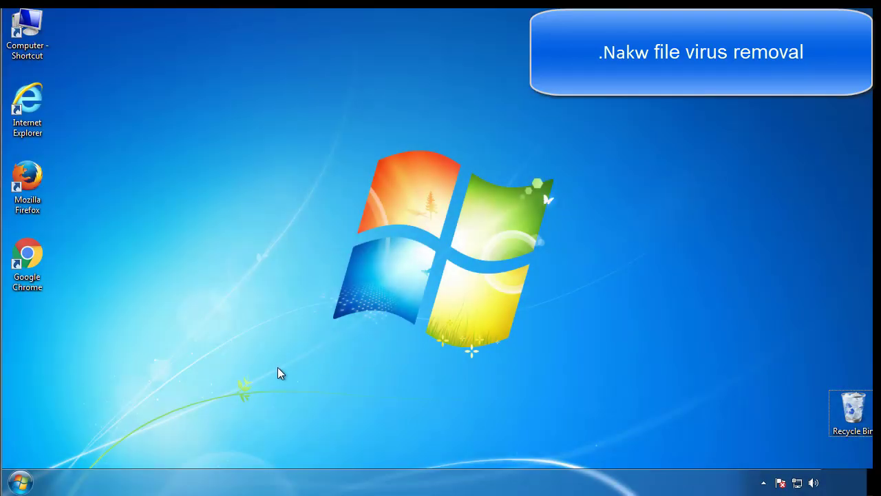
Step: Launch msconfig, enable Safe boot (Minimal) on the Boot tab, and restart into Safe Mode
left_click(20, 481)
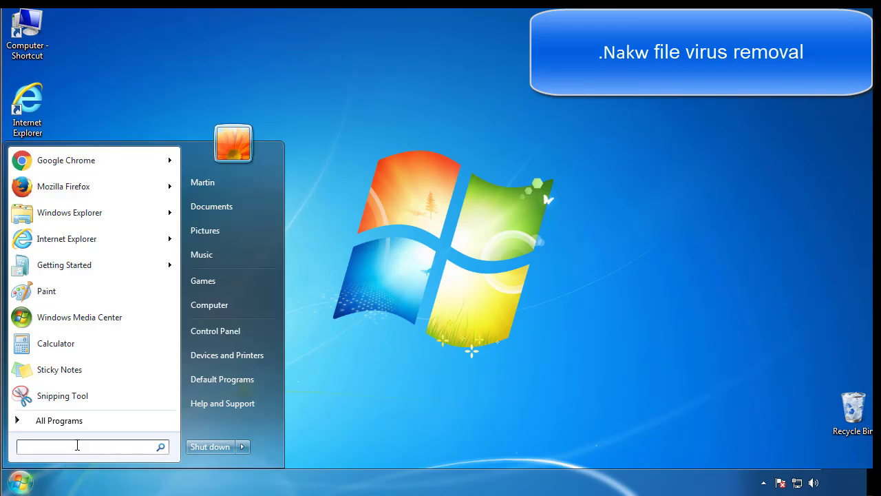
type("mscon")
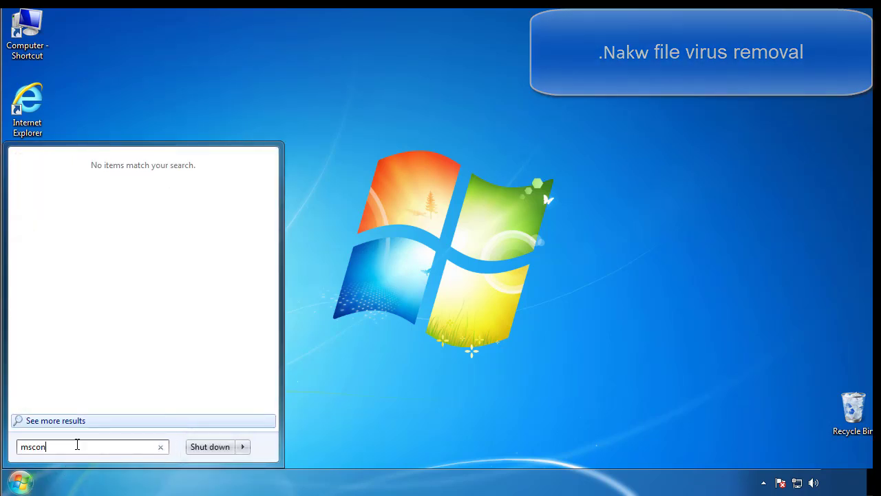
type("fig")
key("Return")
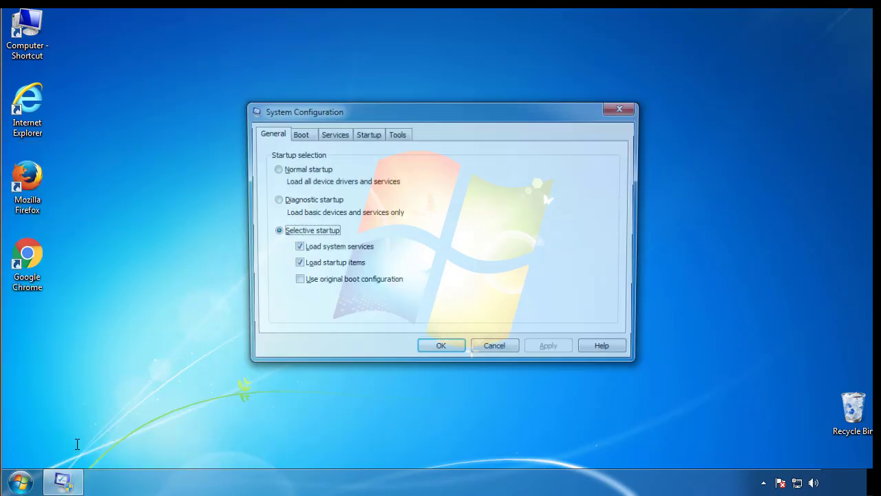
left_click(297, 135)
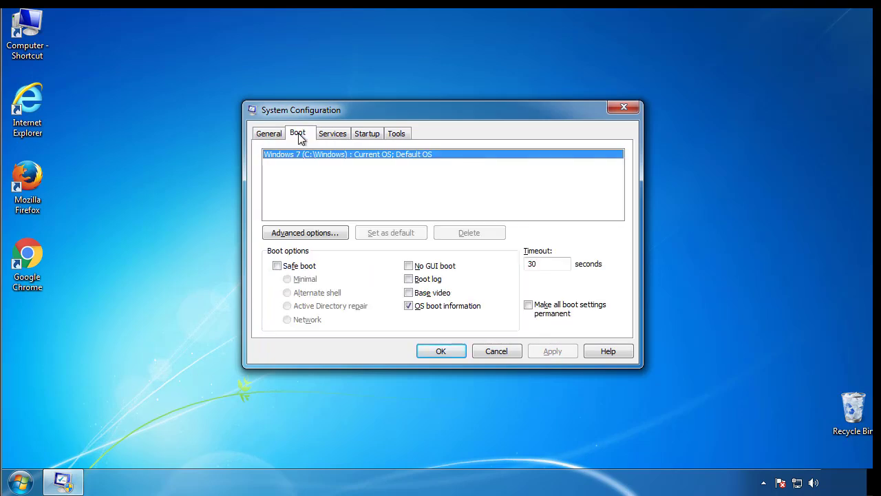
left_click(277, 265)
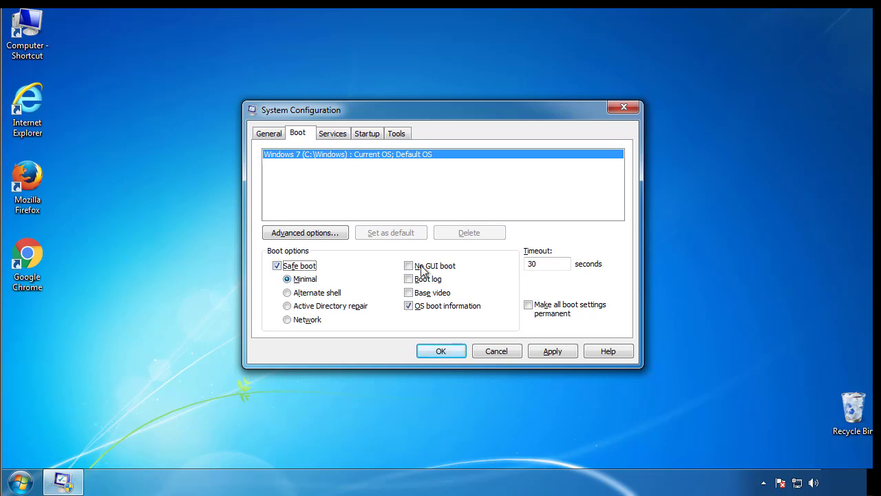
left_click(449, 354)
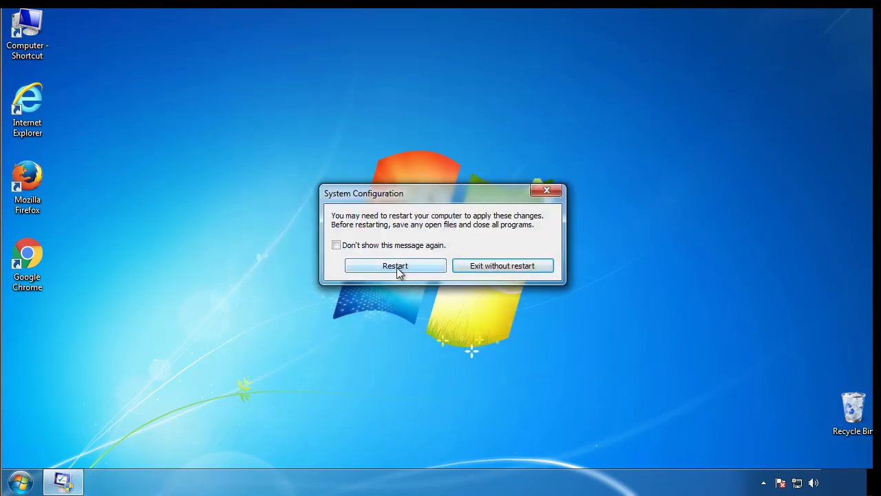
left_click(397, 267)
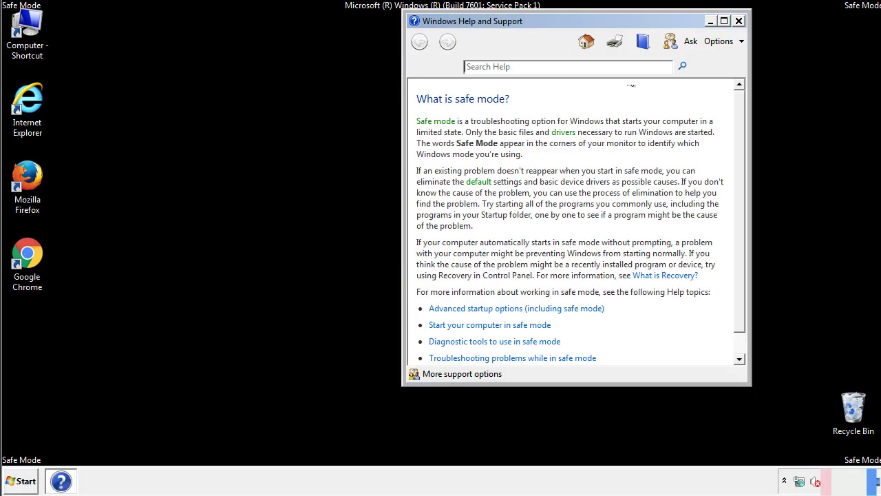
Step: Close Help and set Folder Options to show hidden files, folders and drives
left_click(738, 21)
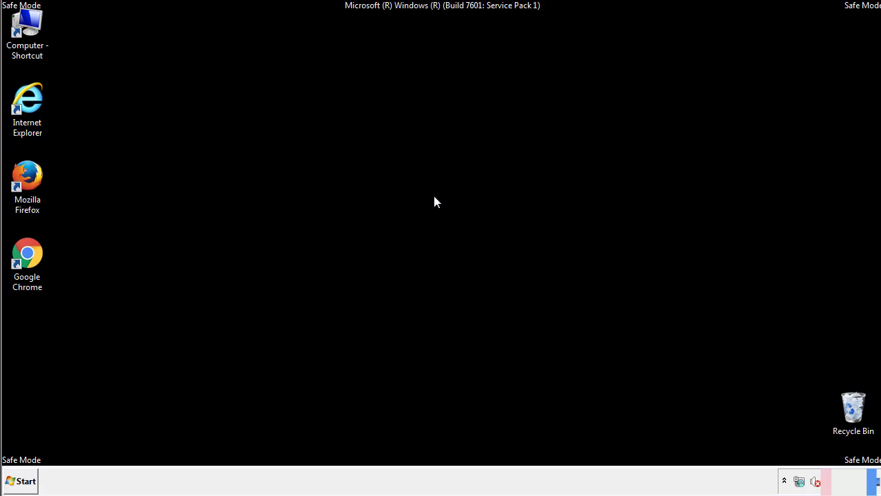
left_click(20, 480)
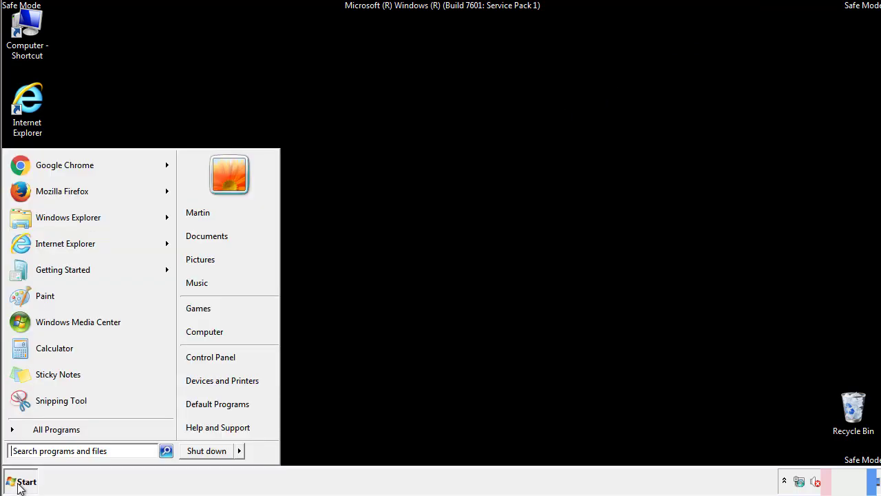
left_click(220, 355)
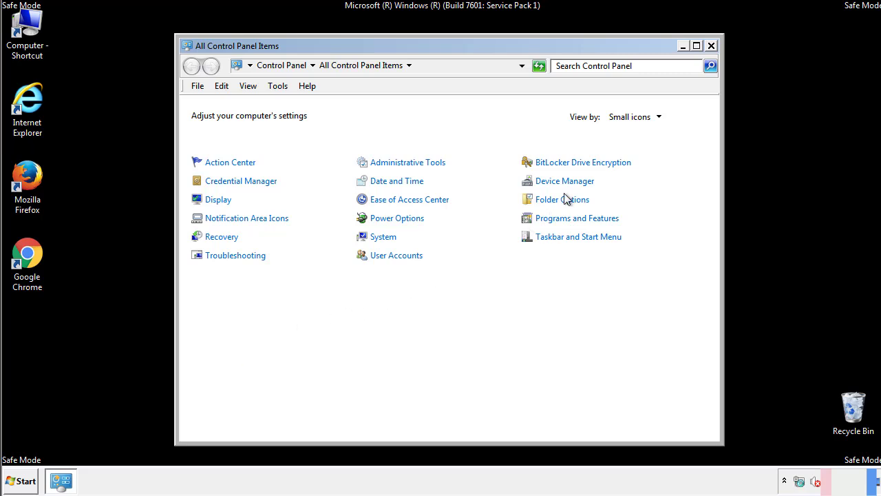
left_click(562, 199)
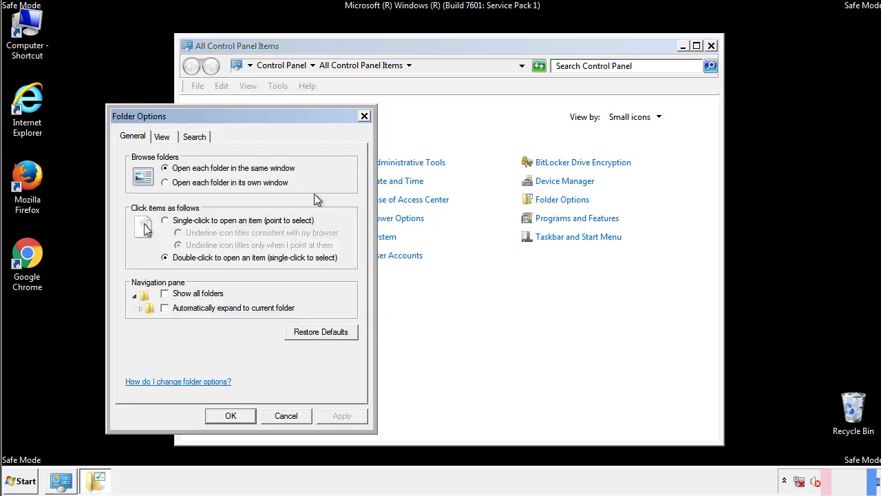
left_click(163, 137)
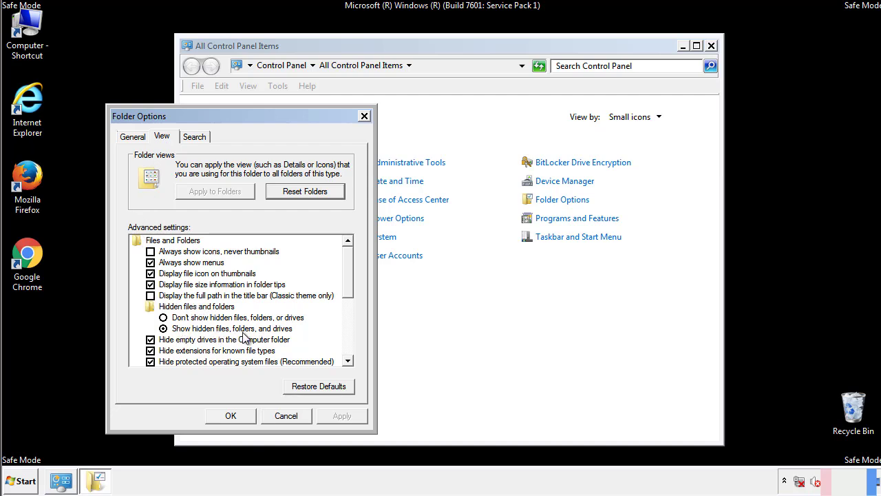
left_click(238, 414)
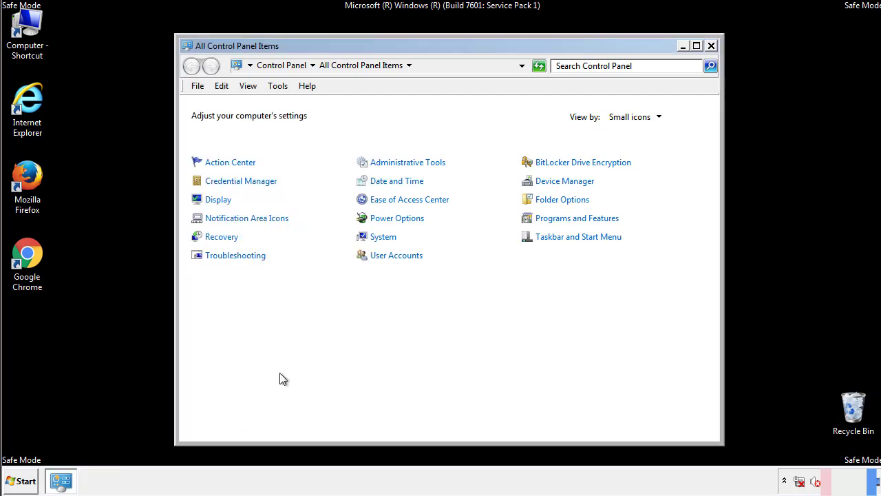
left_click(711, 46)
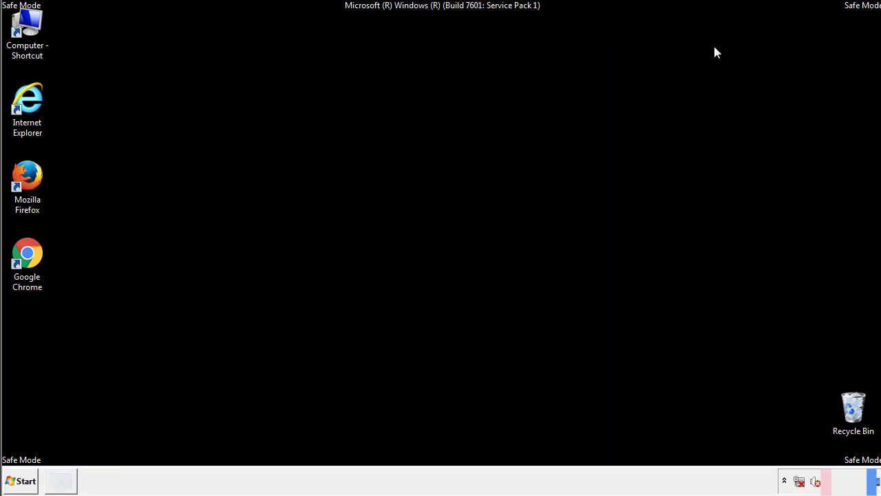
Step: Browse from Computer into the Windows folder on Local Disk (C:)
double_click(28, 27)
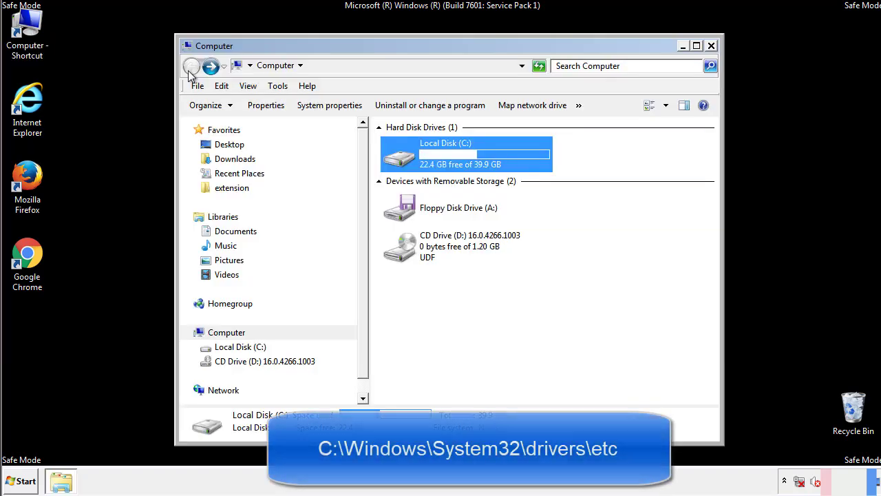
double_click(393, 154)
left_click(401, 253)
double_click(403, 253)
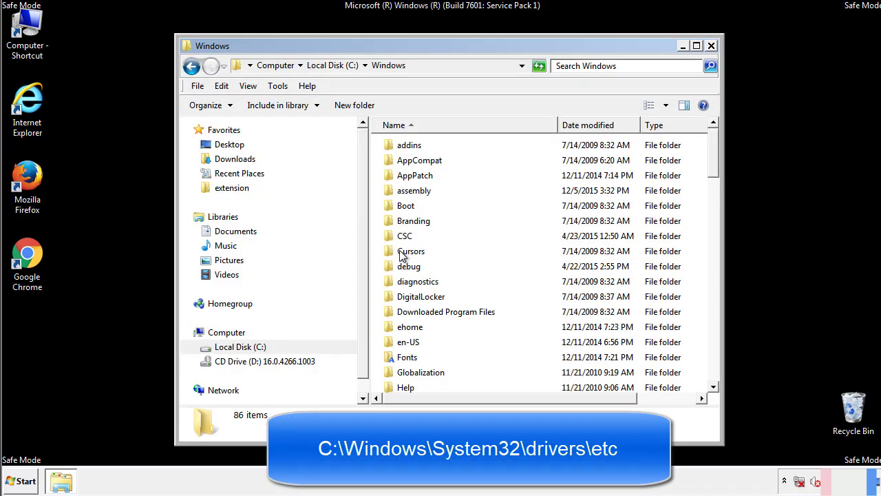
scroll(406, 311, "down", 2)
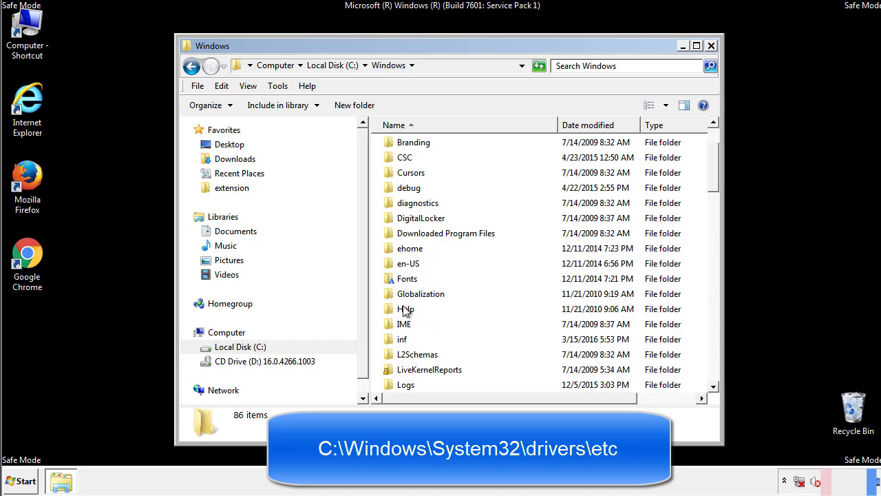
scroll(406, 312, "down", 2)
scroll(406, 311, "down", 2)
scroll(406, 311, "down", 3)
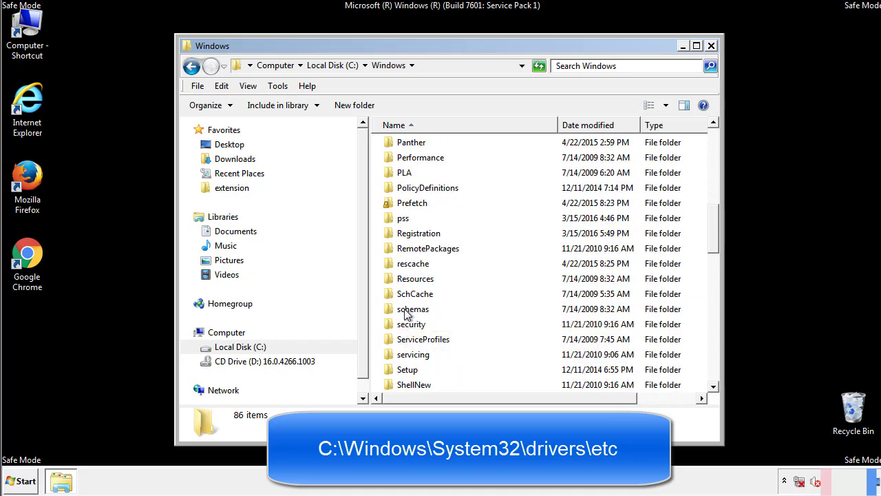
scroll(406, 312, "down", 2)
Step: Go into System32\drivers\etc and open the hosts file
double_click(417, 355)
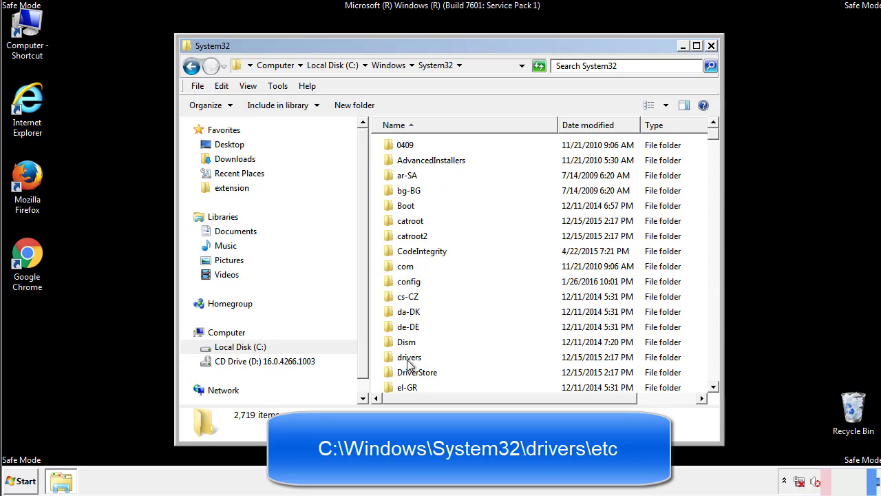
double_click(408, 358)
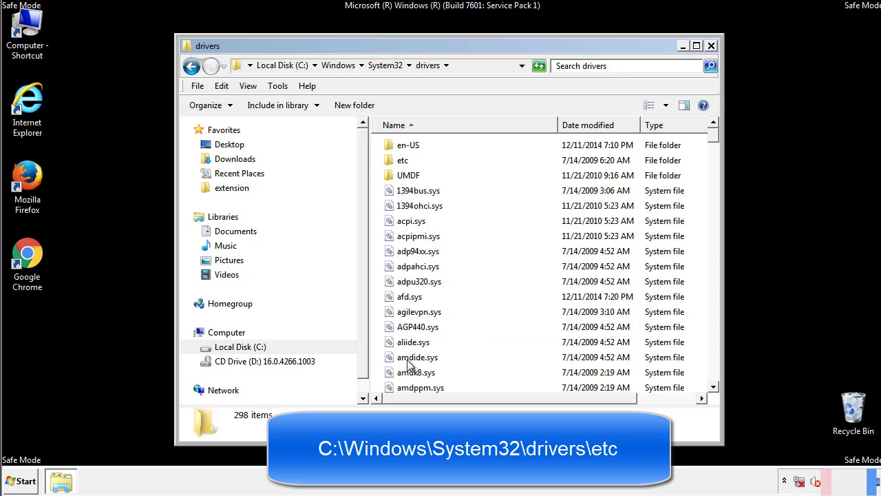
double_click(394, 166)
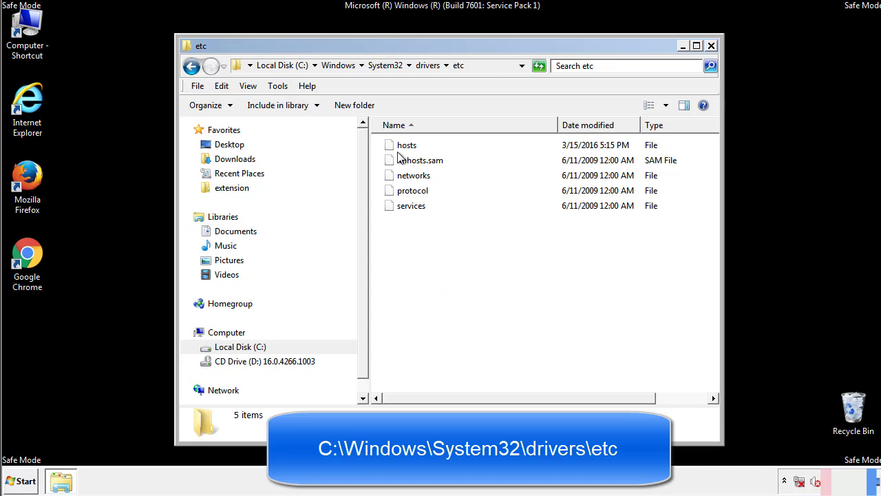
double_click(402, 147)
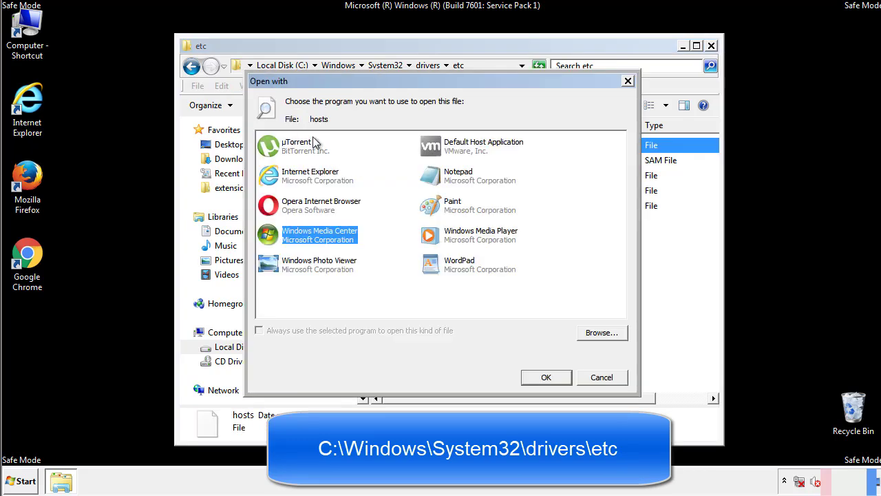
Step: Open hosts in Notepad and delete the four custom host entries at the bottom
left_click(446, 180)
left_click(543, 375)
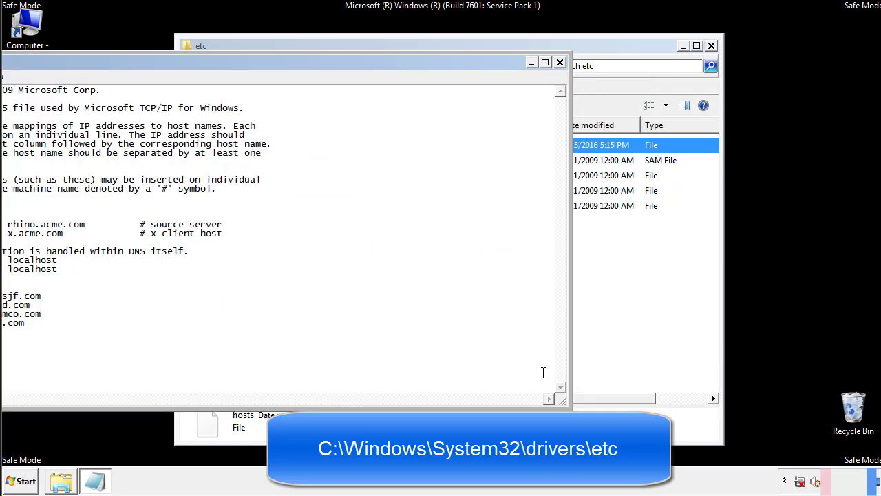
left_click_drag(359, 67, 560, 80)
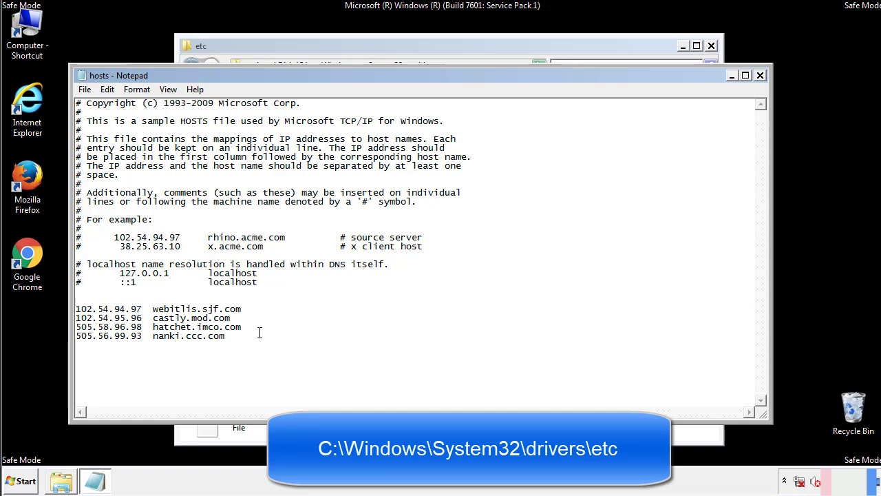
left_click_drag(246, 337, 75, 308)
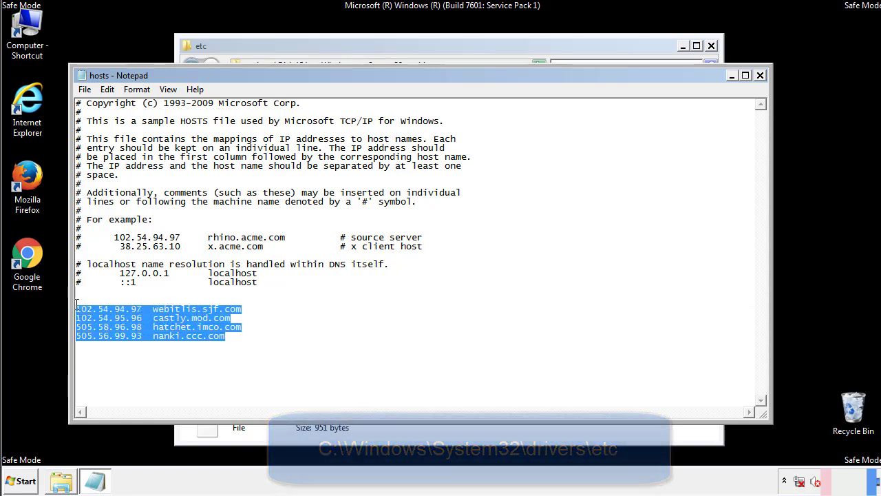
key("Delete")
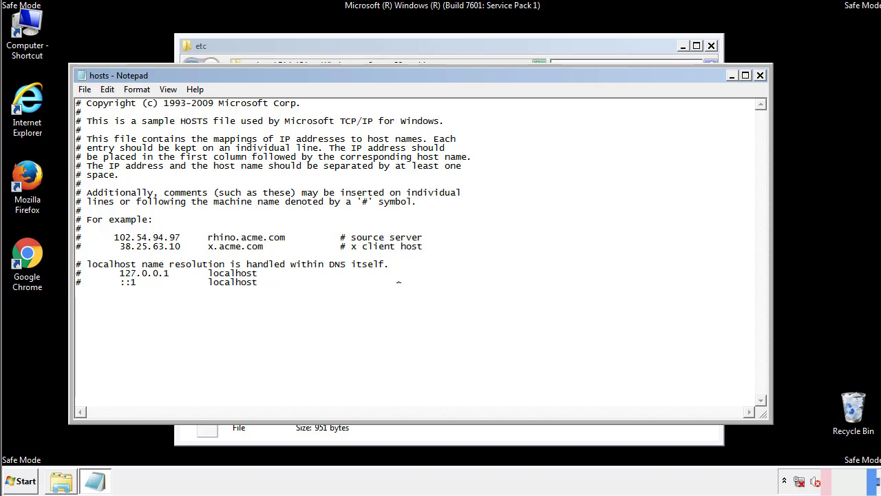
Step: Save the edited hosts file, then close Notepad and the etc folder
left_click(760, 76)
left_click(387, 253)
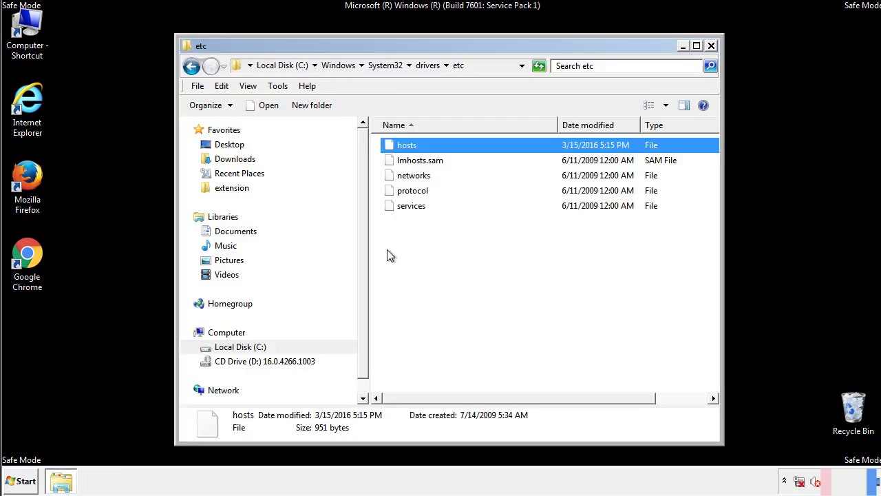
left_click(387, 249)
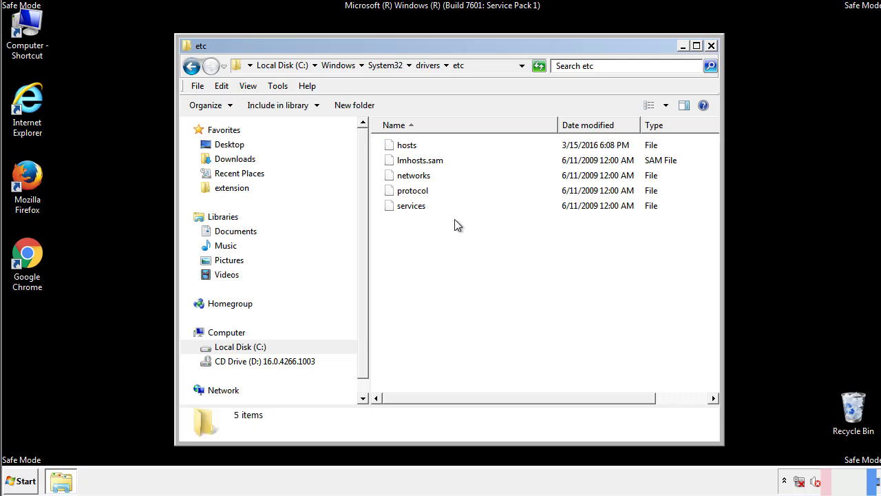
left_click(711, 46)
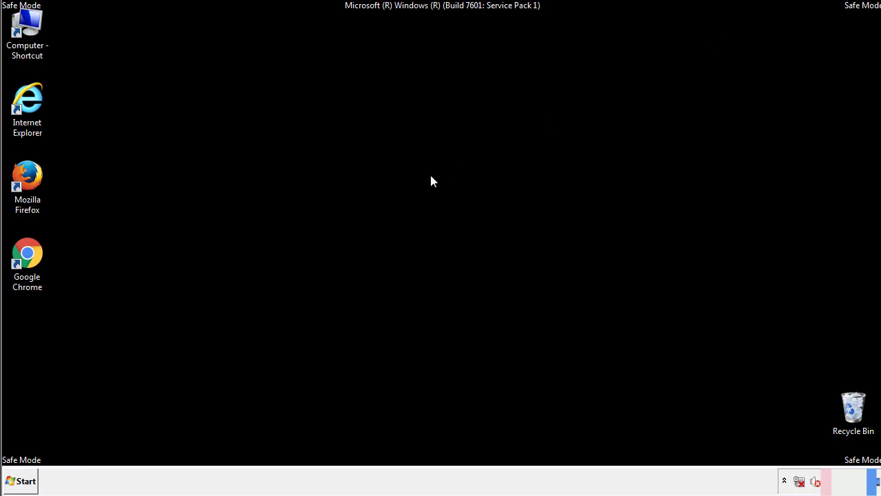
Step: Open the Startup folder from the Start menu's All Programs list
left_click(21, 481)
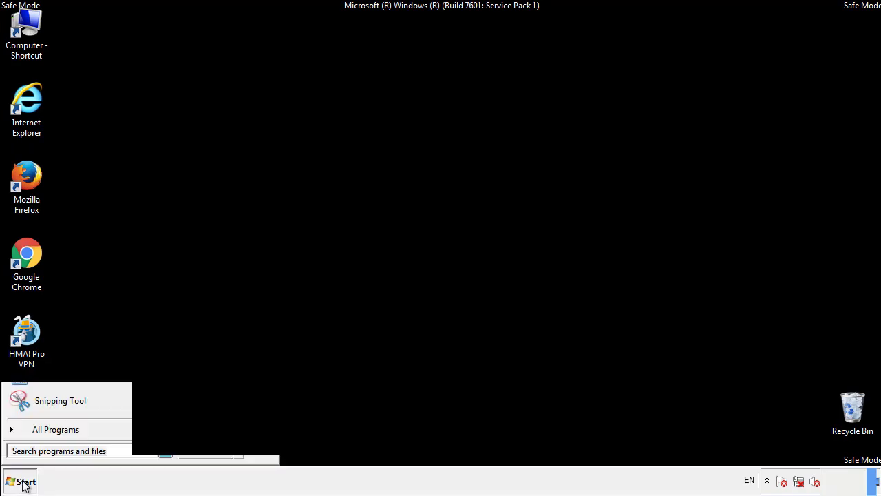
left_click(39, 434)
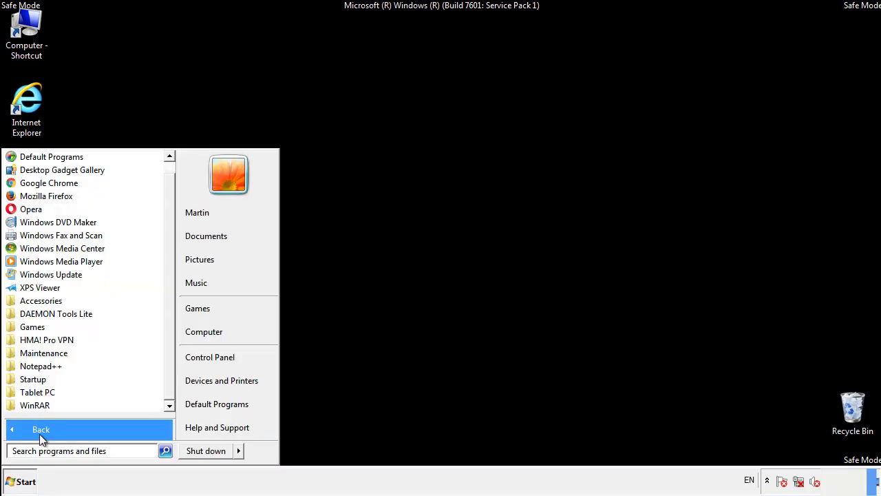
right_click(34, 377)
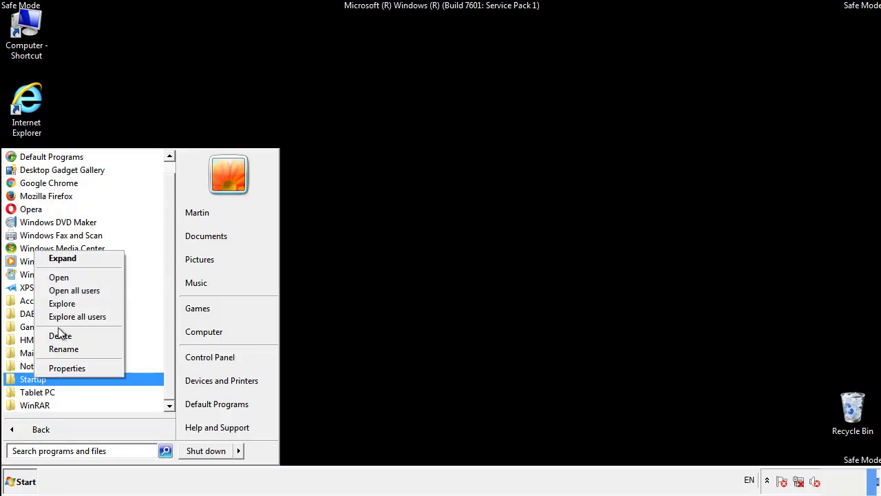
left_click(66, 275)
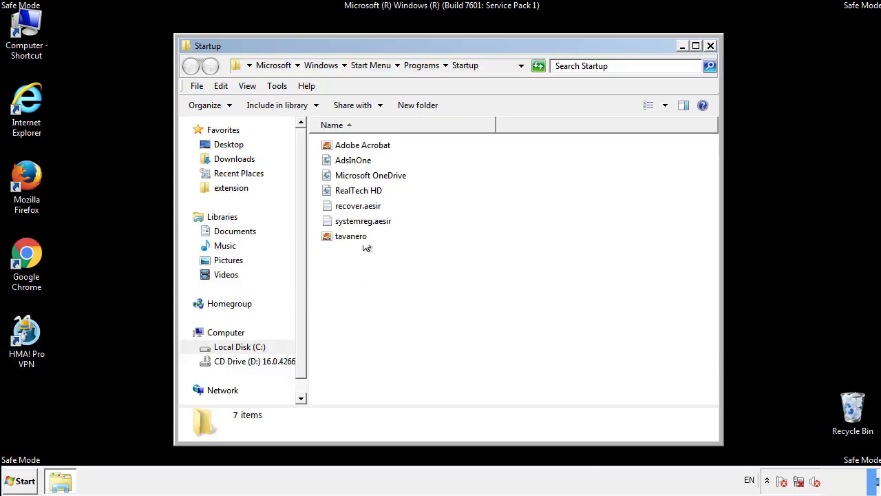
Step: Delete AdsInOne, recover.aesir, systemreg.aesir and tavanero, then close the Startup window
left_click(358, 163)
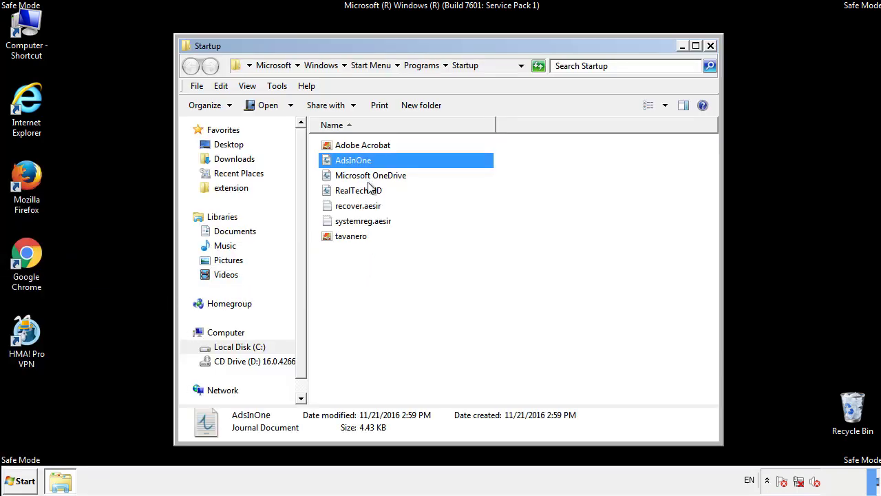
left_click(366, 205, "ctrl")
left_click(364, 221, "ctrl")
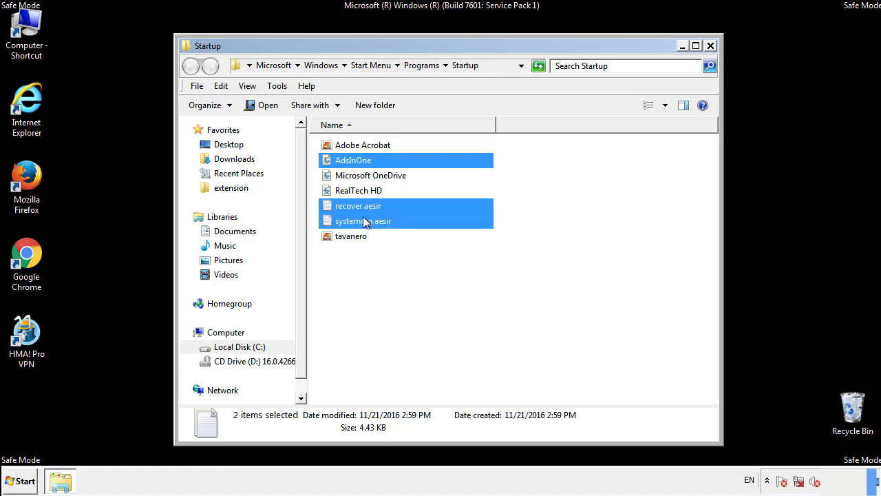
left_click(352, 234, "ctrl")
right_click(349, 237)
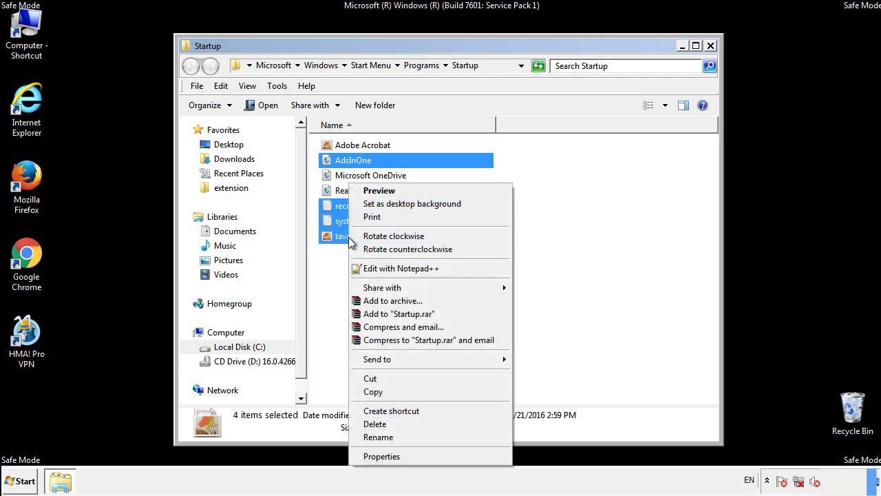
left_click(372, 424)
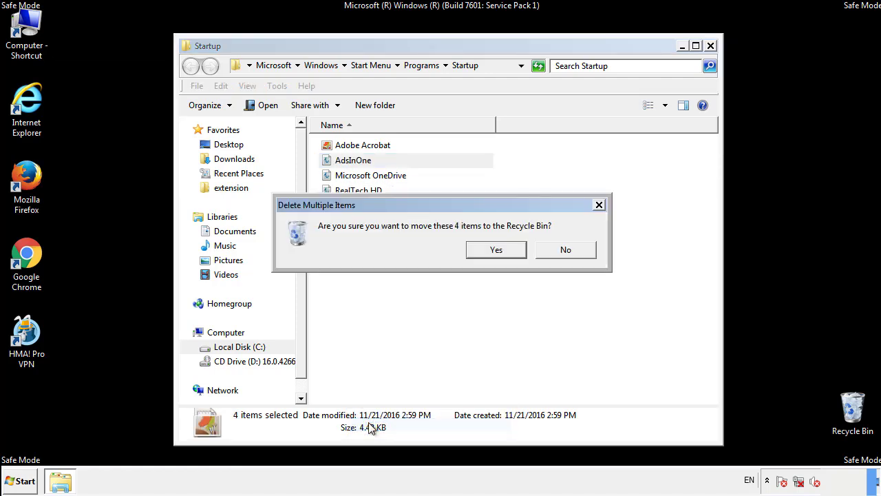
left_click(490, 251)
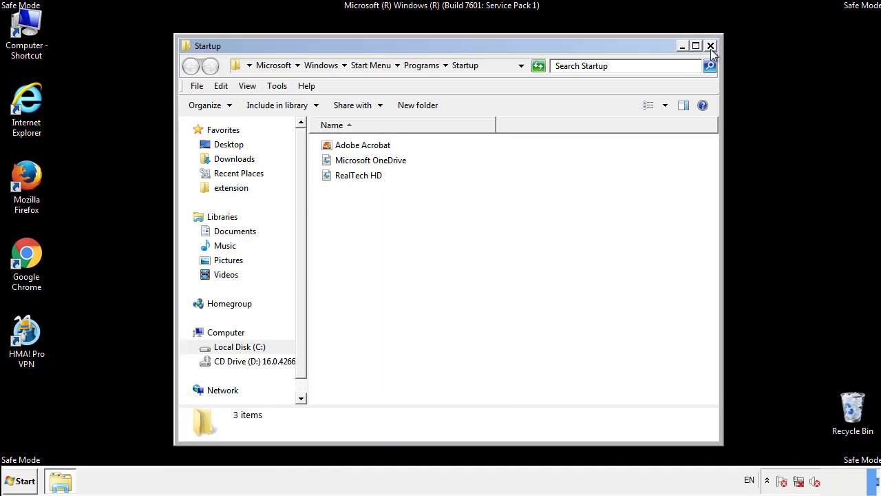
left_click(710, 46)
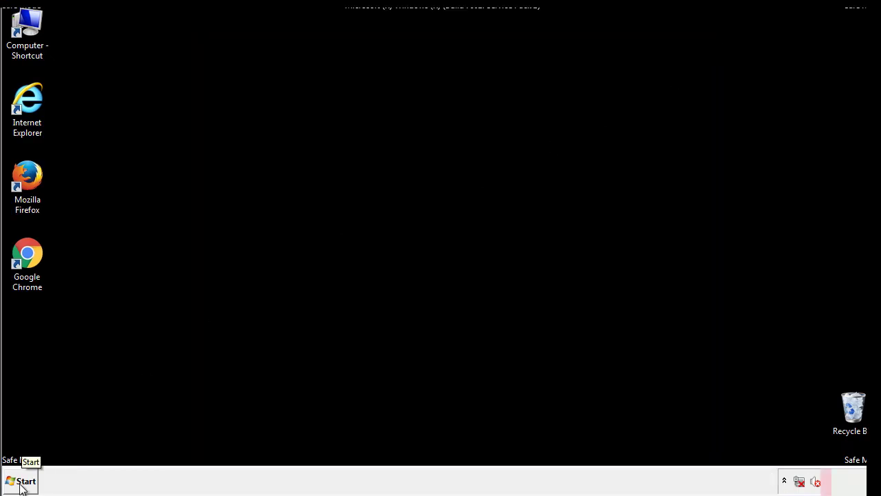
Step: Launch regedit and expand HKEY_LOCAL_MACHINE\SOFTWARE
left_click(21, 487)
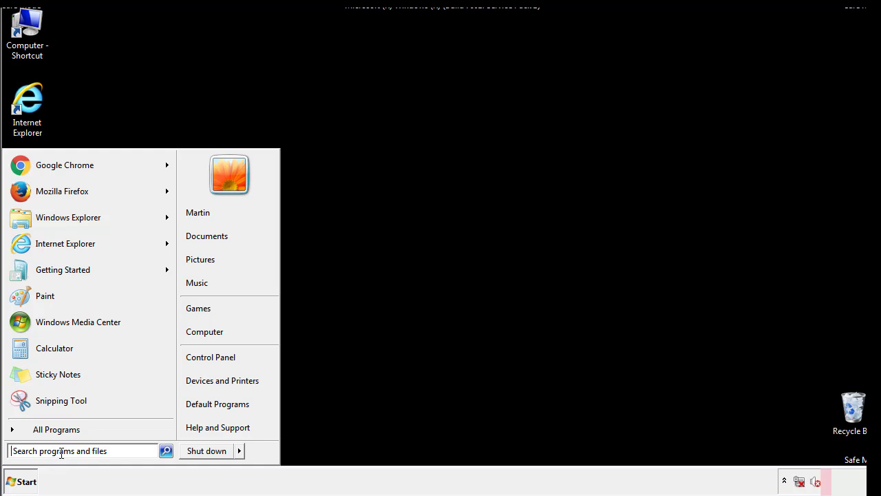
type("reged")
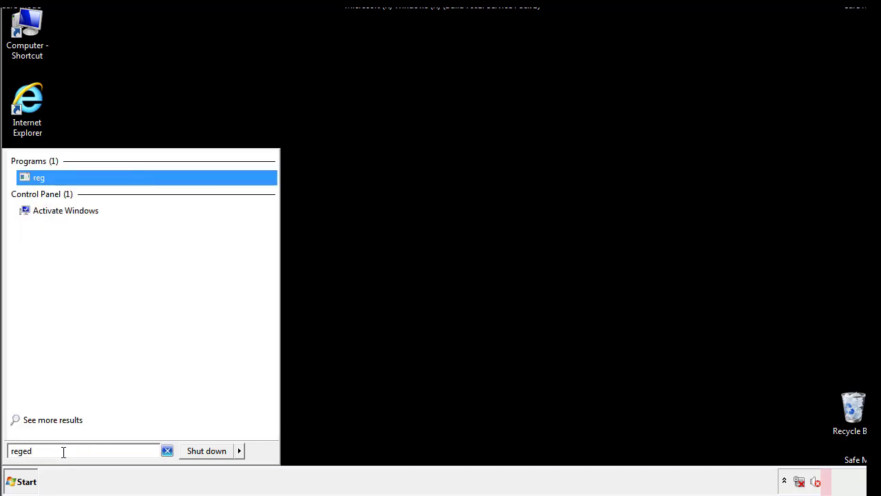
type("it")
key("Return")
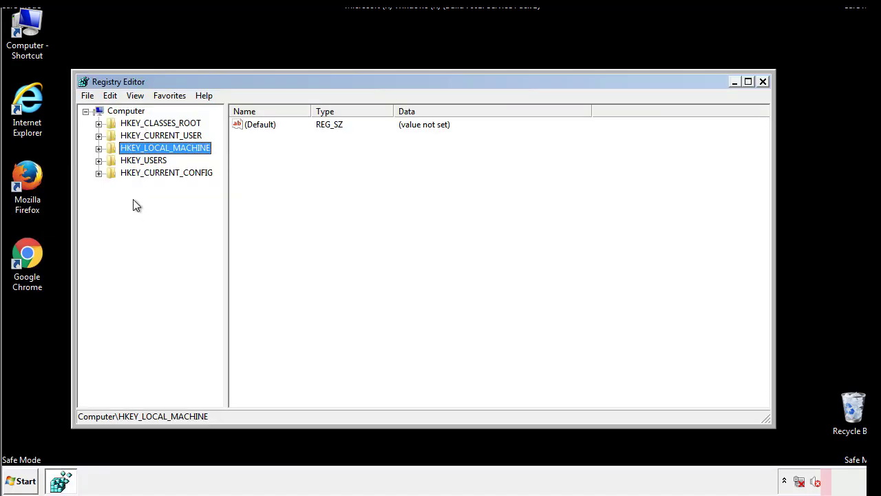
left_click(98, 149)
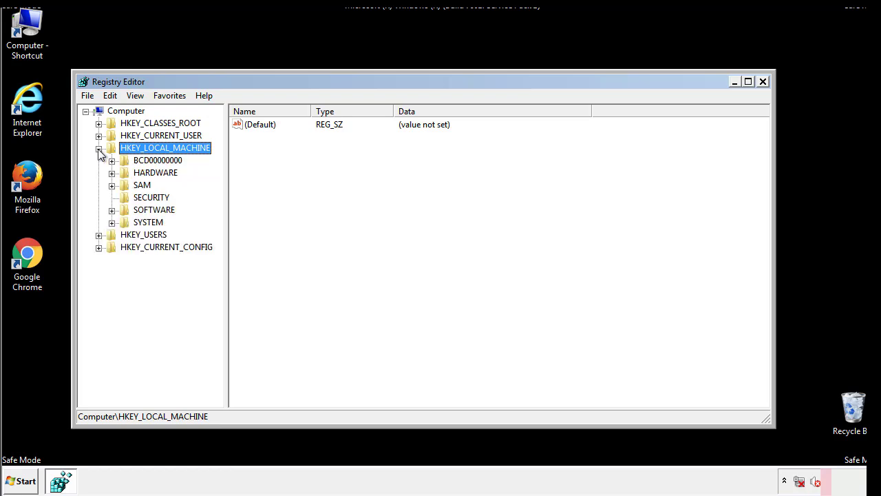
left_click(111, 211)
Step: Expand Microsoft\Windows\CurrentVersion to reveal the Run and RunOnce keys
scroll(217, 203, "down", 1)
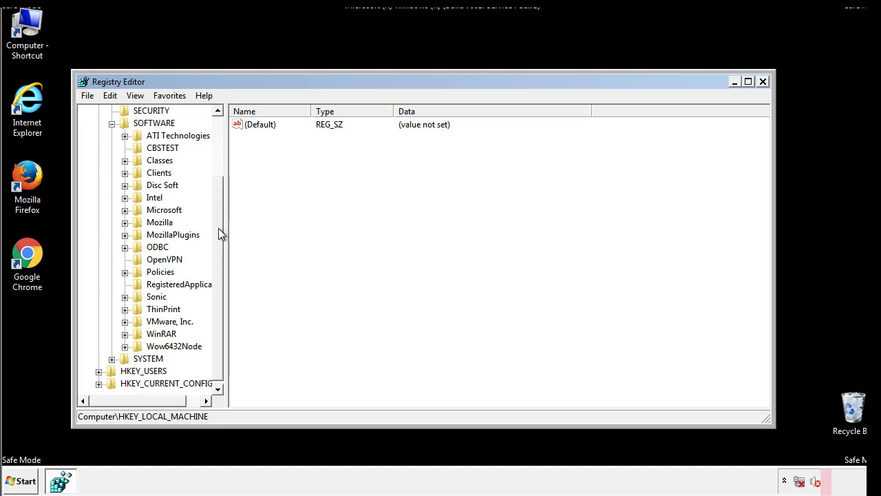
left_click(124, 210)
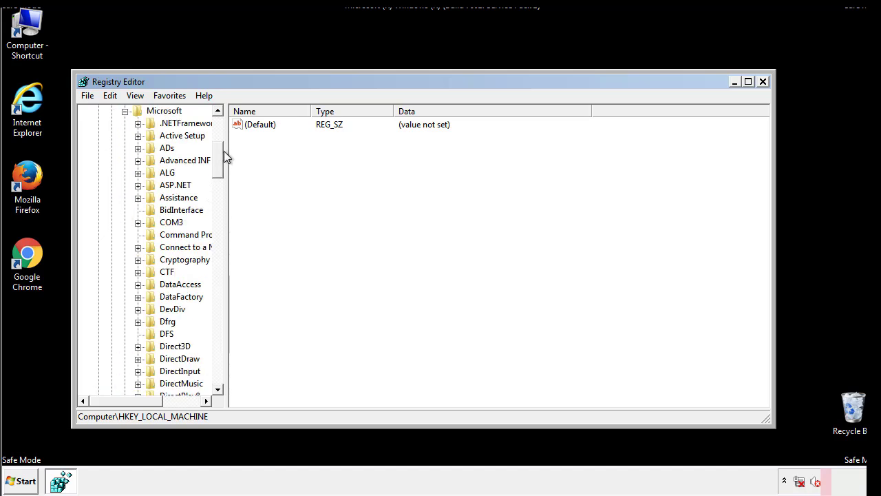
mouse_move(217, 169)
left_mouse_down()
mouse_move(217, 363)
mouse_move(217, 355)
left_mouse_up()
left_click(138, 210)
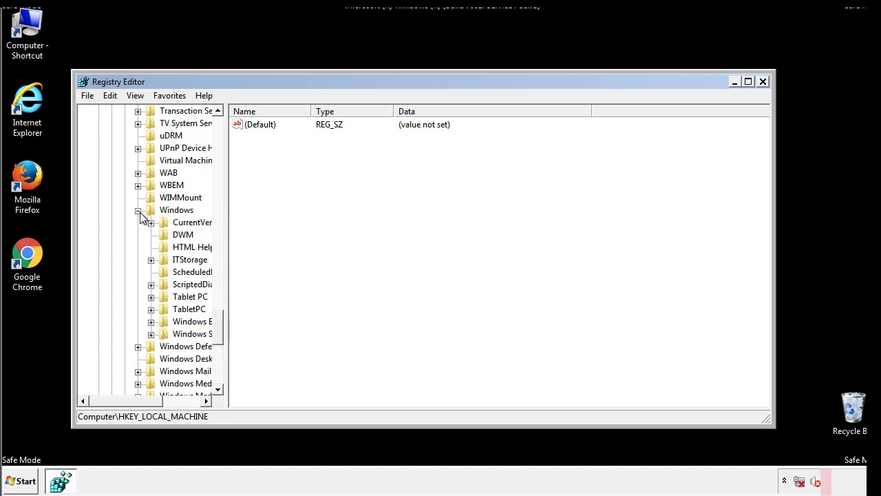
left_click_drag(120, 403, 141, 404)
left_click(117, 222)
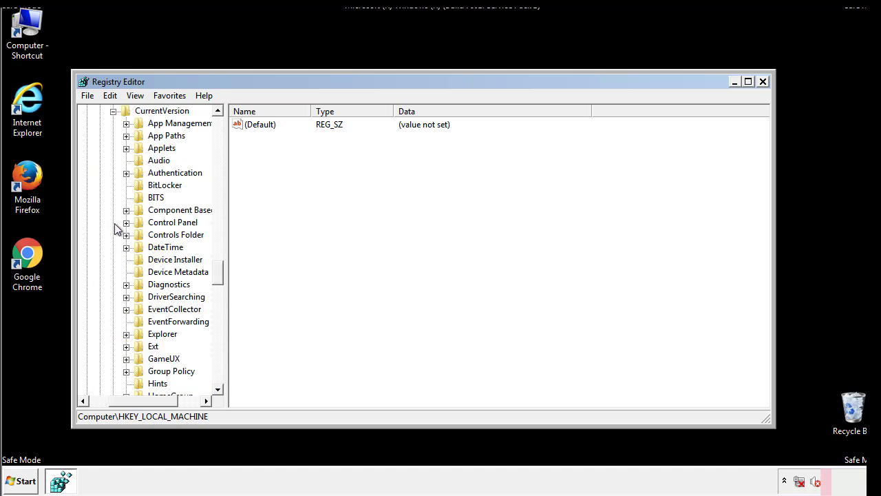
mouse_move(221, 274)
left_mouse_down()
mouse_move(221, 336)
mouse_move(218, 320)
left_mouse_up()
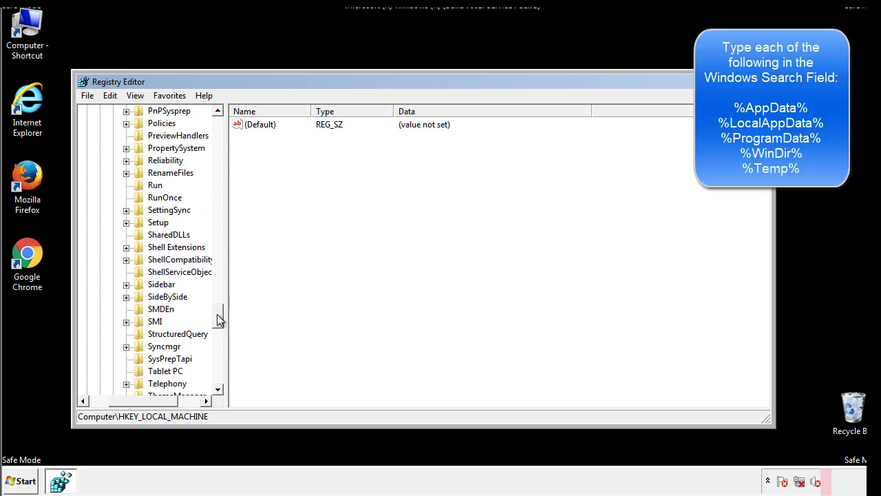
Step: Delete the tappi.loc value from HKLM's Run key, confirming the deletion
left_click(144, 187)
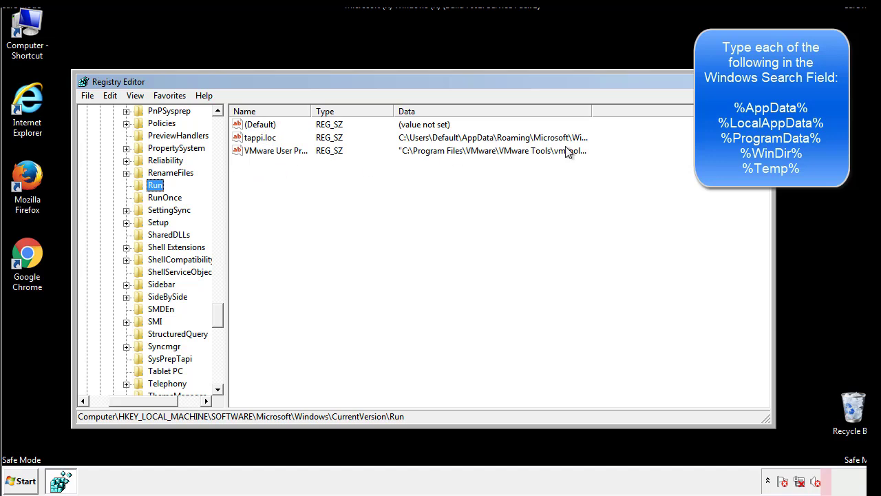
left_click(260, 139)
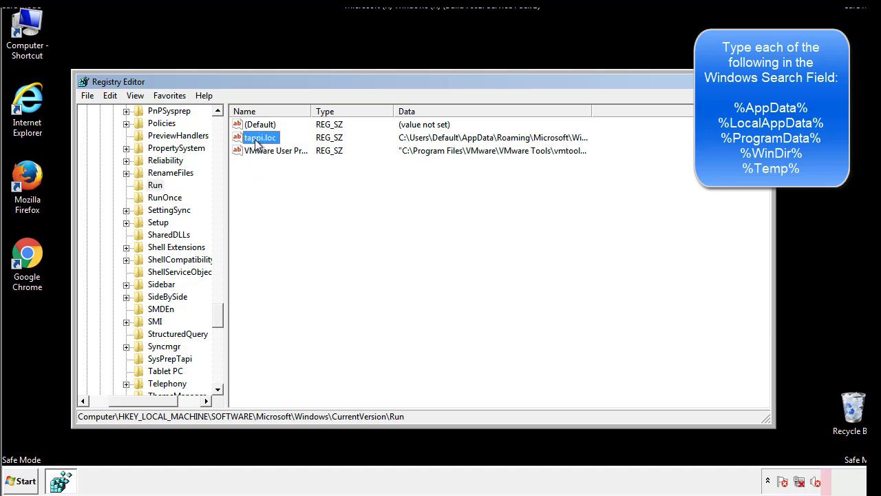
right_click(255, 139)
left_click(275, 180)
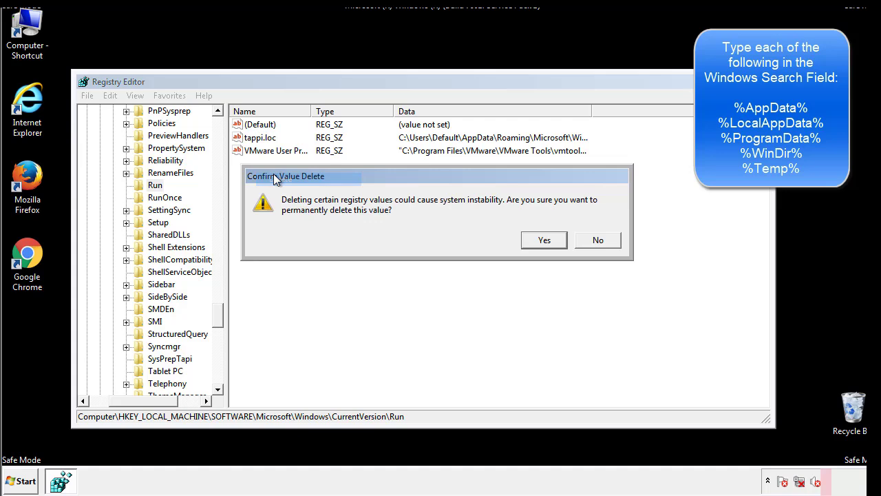
left_click(535, 241)
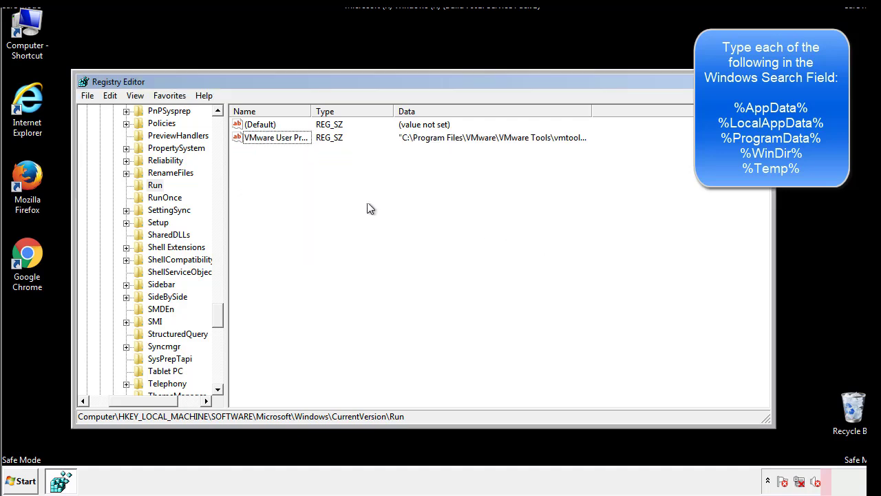
left_click_drag(218, 318, 218, 377)
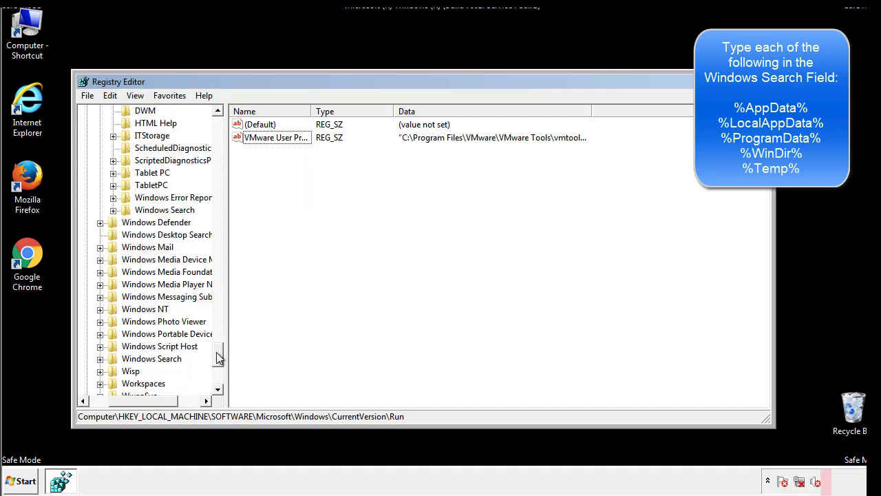
left_click_drag(163, 401, 106, 409)
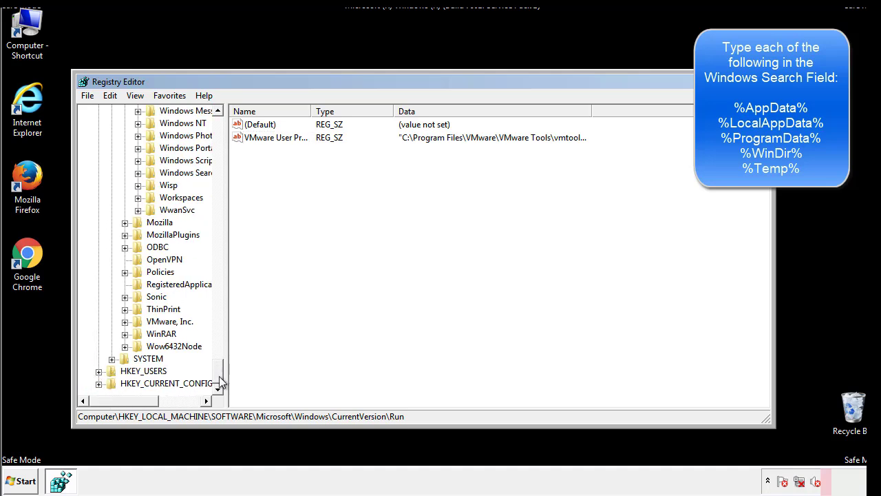
left_click_drag(217, 375, 225, 131)
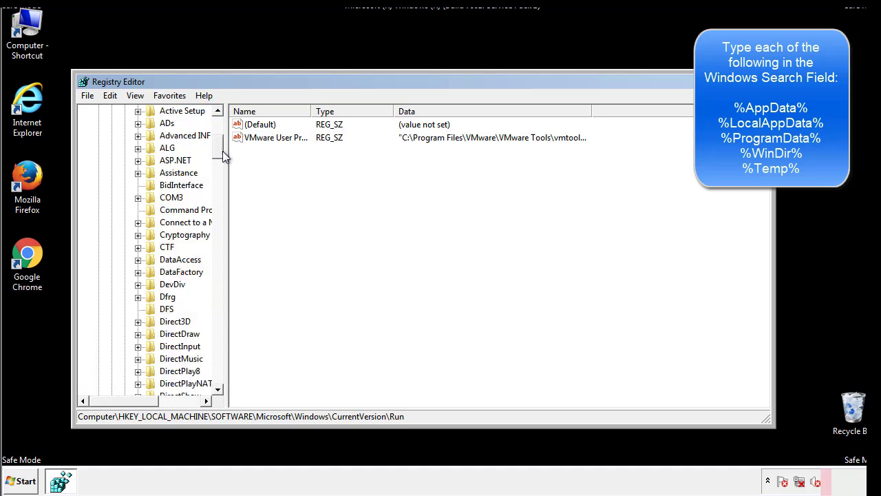
Step: Collapse HKLM and expand HKEY_CURRENT_USER\Software\Microsoft\Windows\CurrentVersion
left_click(99, 148)
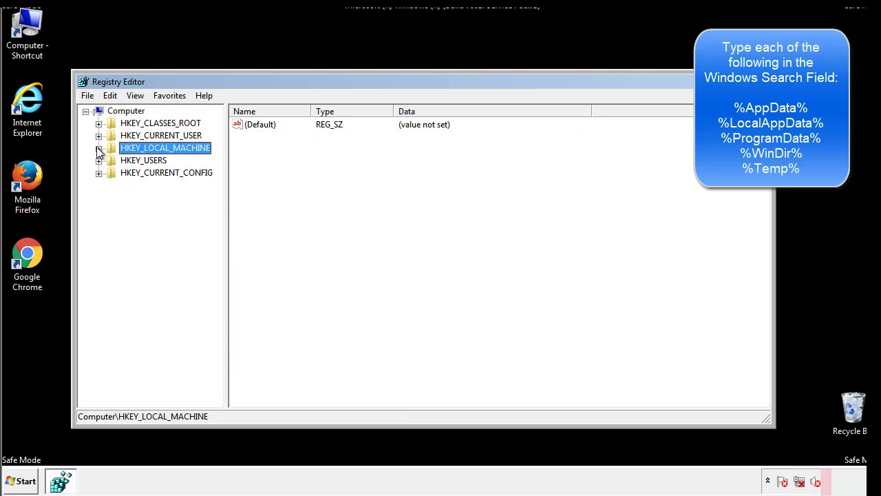
left_click(99, 135)
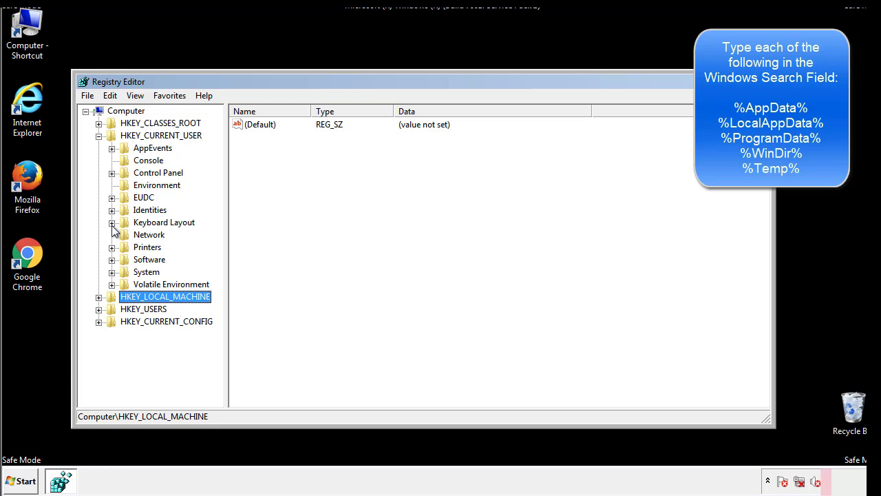
left_click(111, 260)
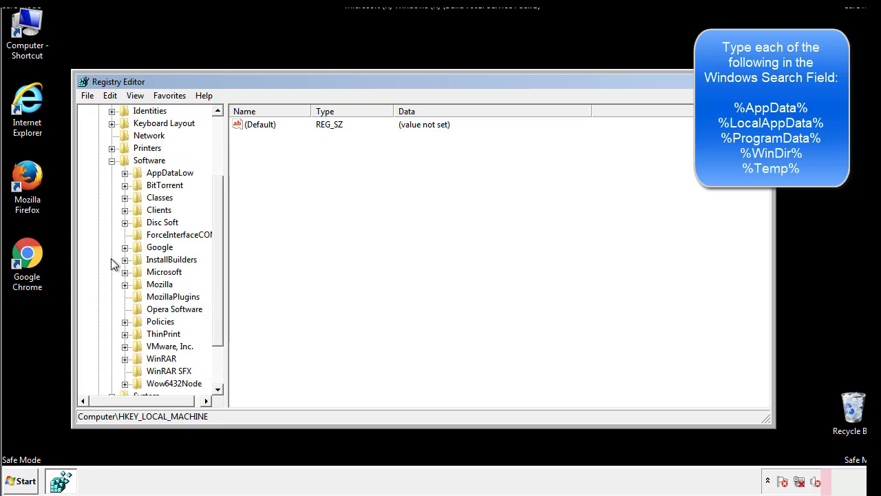
left_click_drag(216, 249, 216, 262)
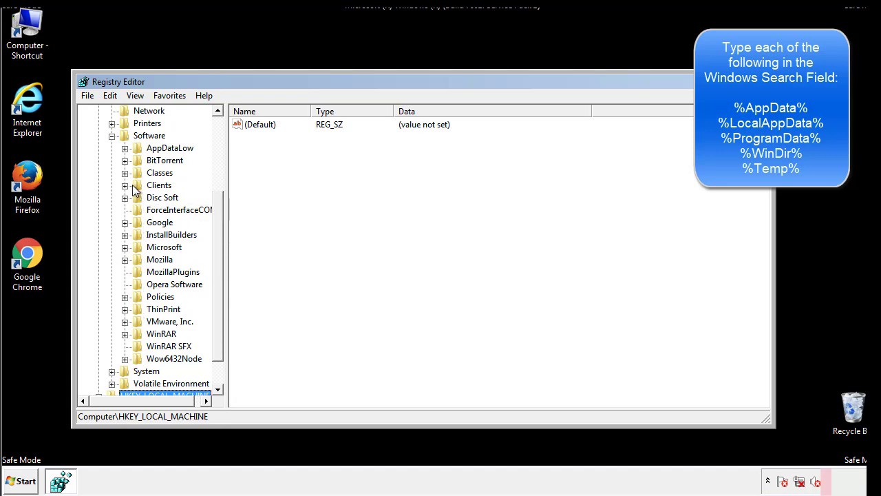
left_click(125, 247)
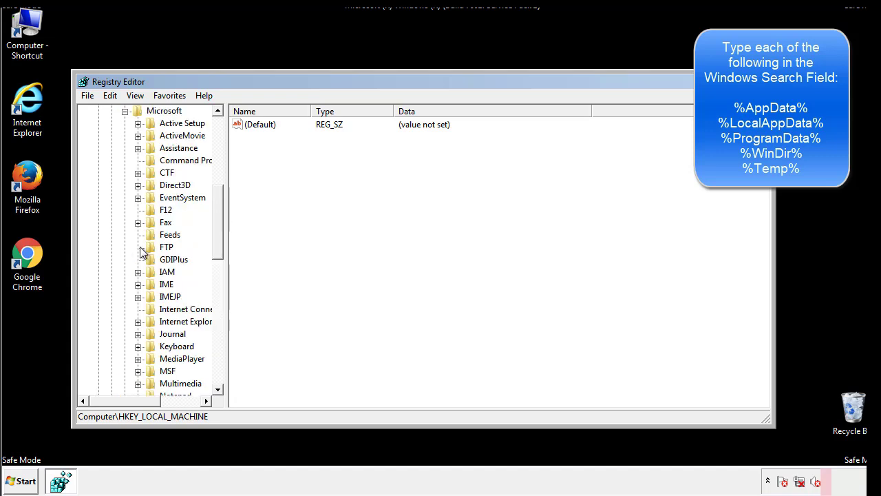
left_click_drag(216, 201, 216, 286)
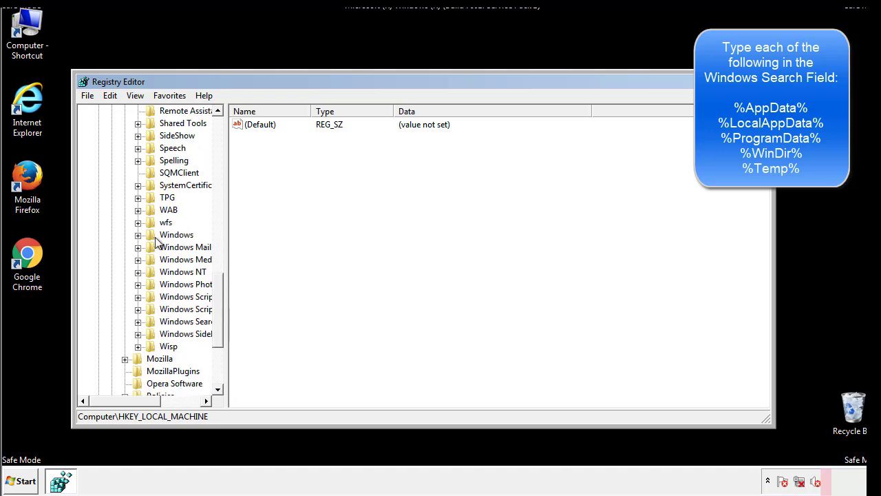
left_click(138, 235)
left_click(151, 247)
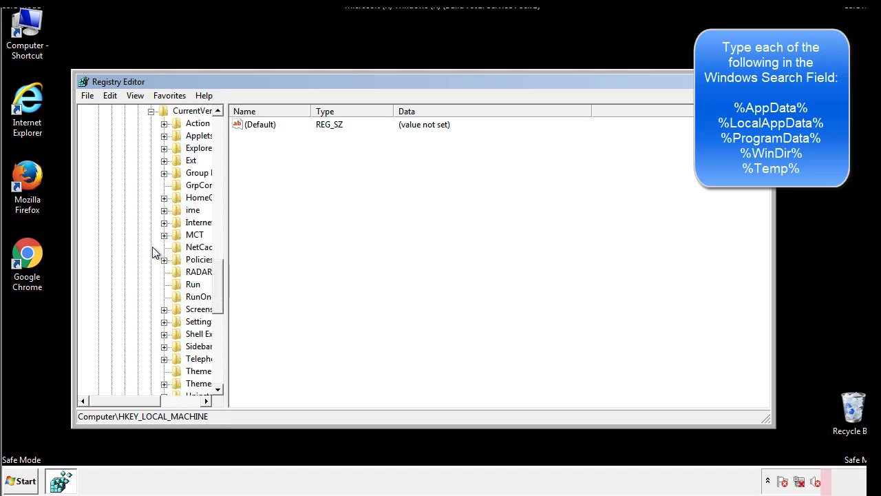
Step: Review HKCU's Run values (Default, DAEMON Tools), then collapse Windows and scroll the tree up
left_click_drag(133, 404, 153, 402)
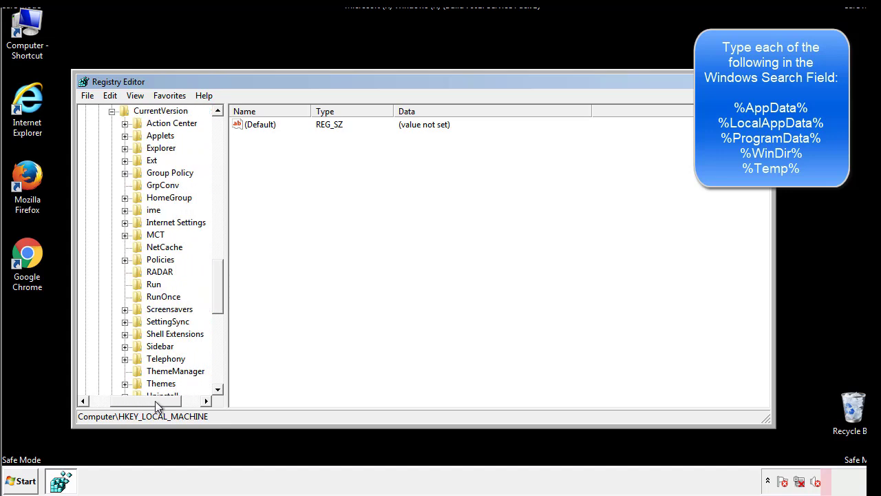
left_click(153, 283)
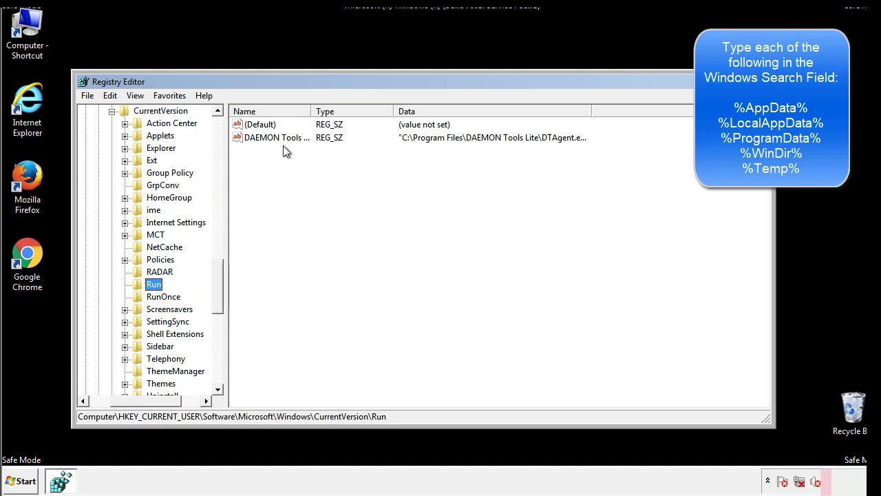
left_click(375, 159)
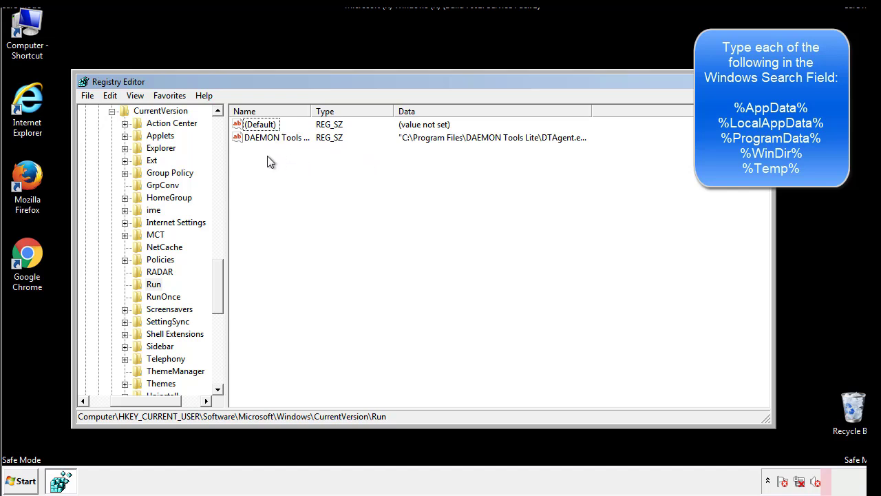
mouse_move(256, 199)
left_mouse_down()
mouse_move(269, 163)
mouse_move(313, 155)
left_mouse_up()
left_click_drag(146, 399, 129, 400)
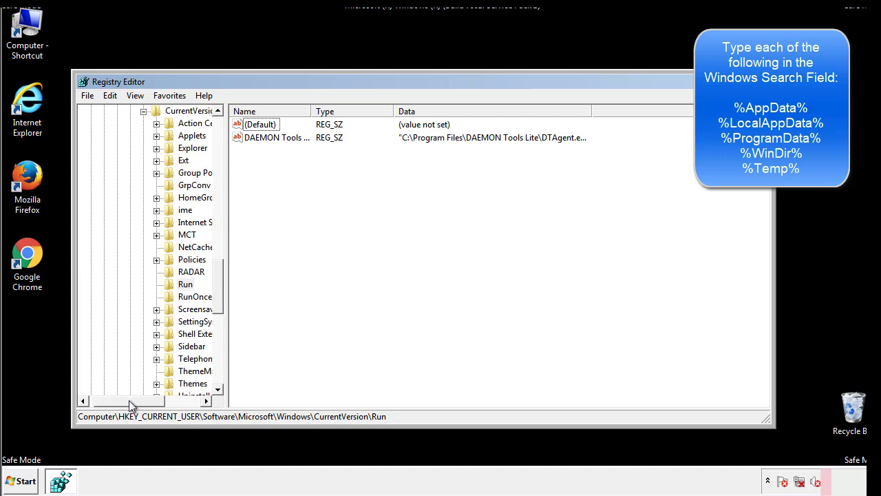
left_click_drag(223, 299, 218, 287)
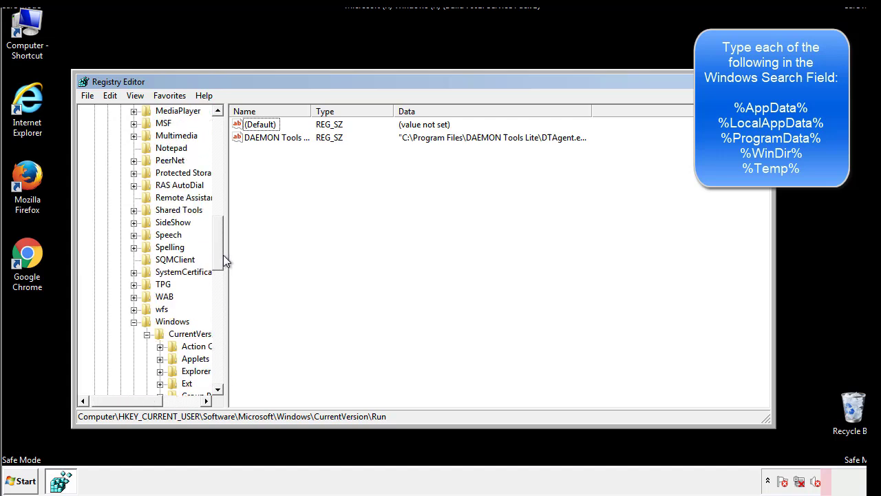
left_click(134, 321)
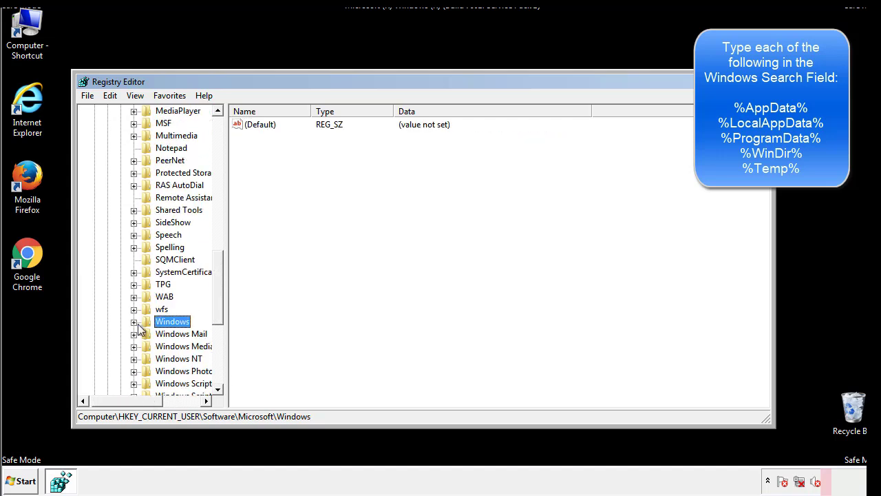
left_click_drag(221, 307, 222, 170)
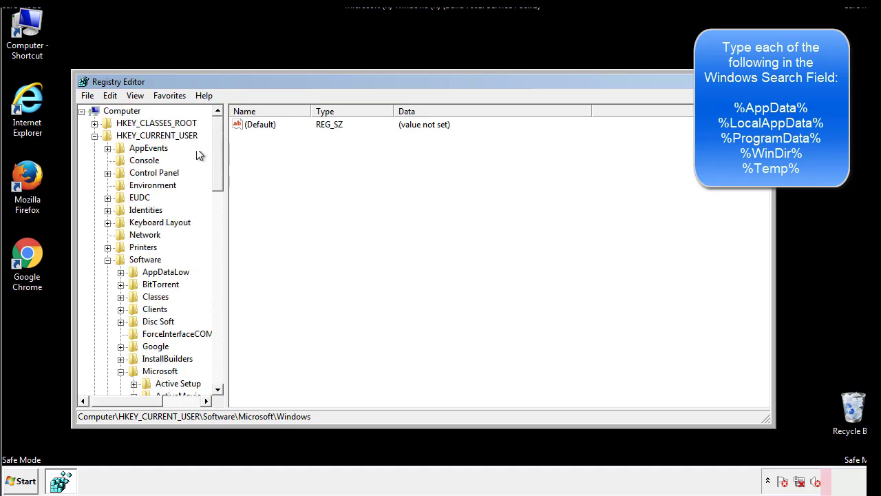
Step: Find '%tem' in the registry, landing on the Temporary Files key's Folder value
left_click(112, 97)
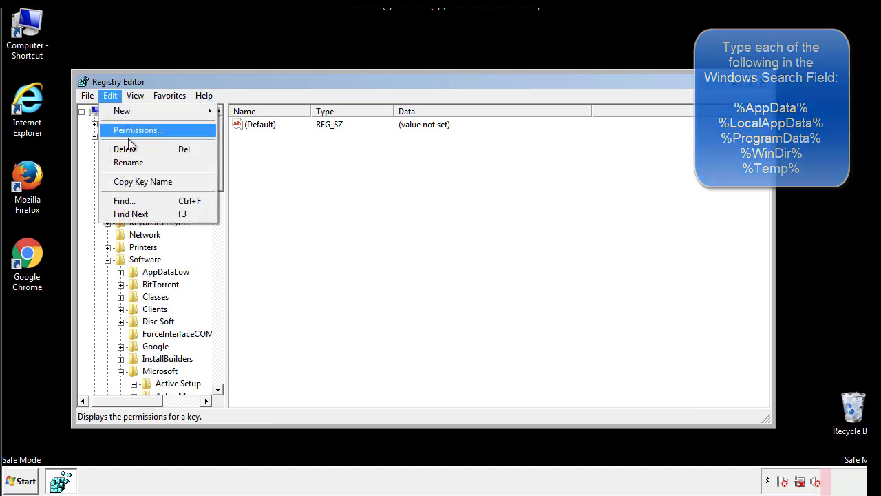
left_click(124, 201)
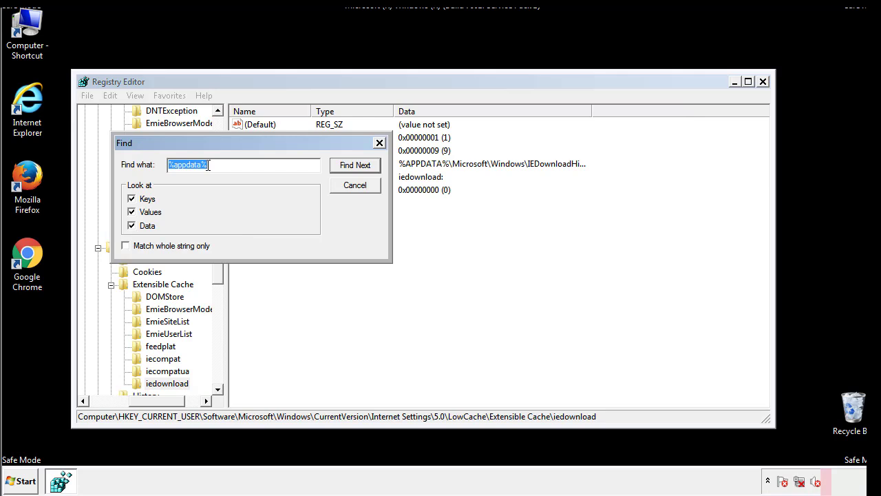
type("%t")
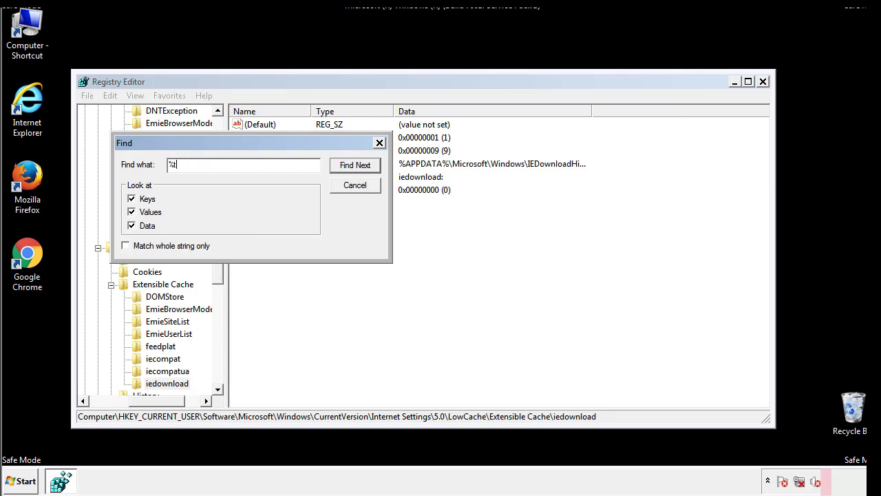
type("emp%")
key("Return")
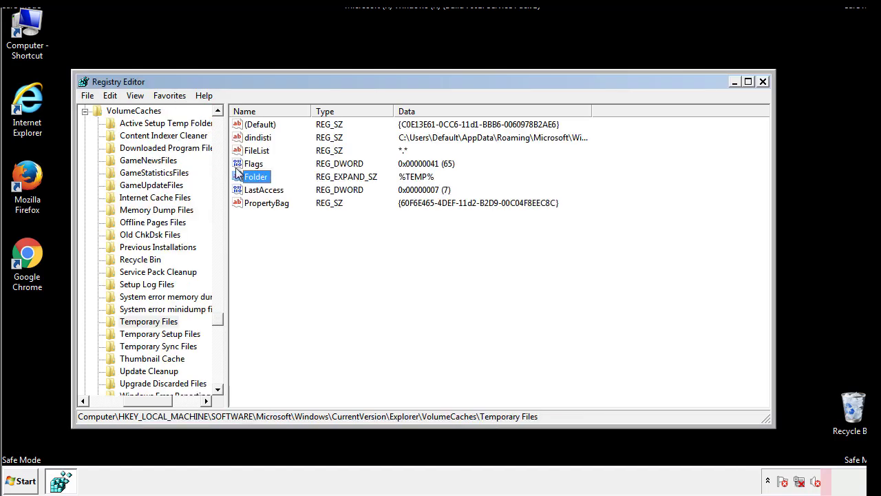
Step: Select all values in VolumeCaches\Temporary Files and delete them, confirming the prompt
left_click(358, 238)
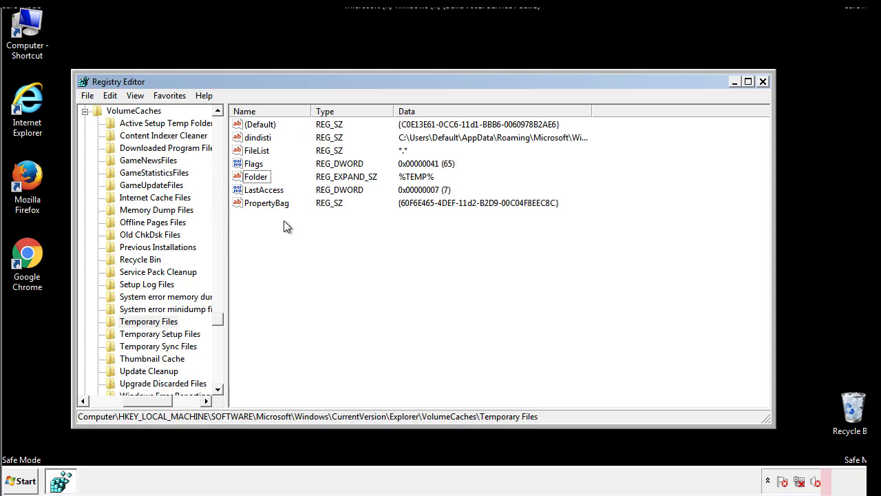
mouse_move(283, 222)
left_mouse_down()
mouse_move(260, 200)
mouse_move(247, 124)
left_mouse_up()
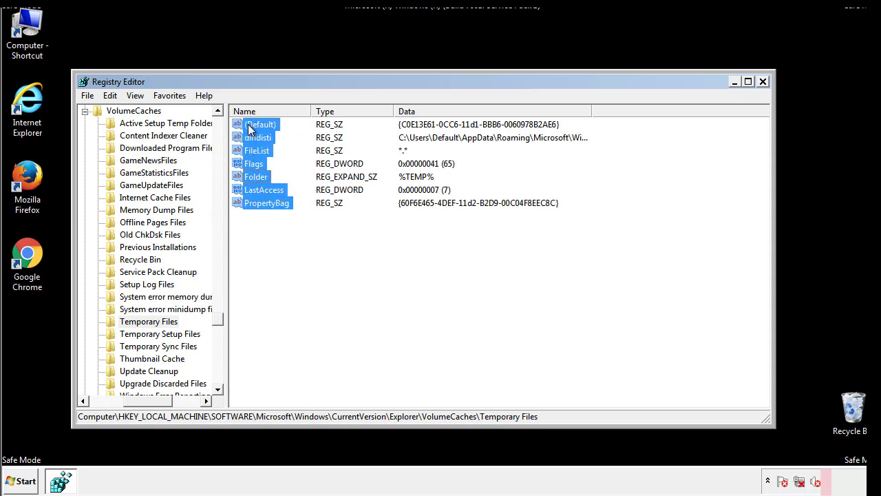
right_click(248, 124)
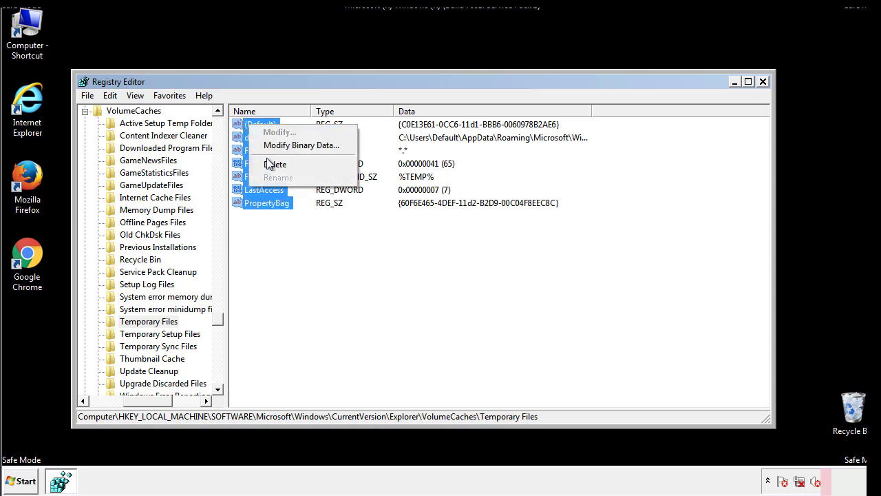
left_click(268, 165)
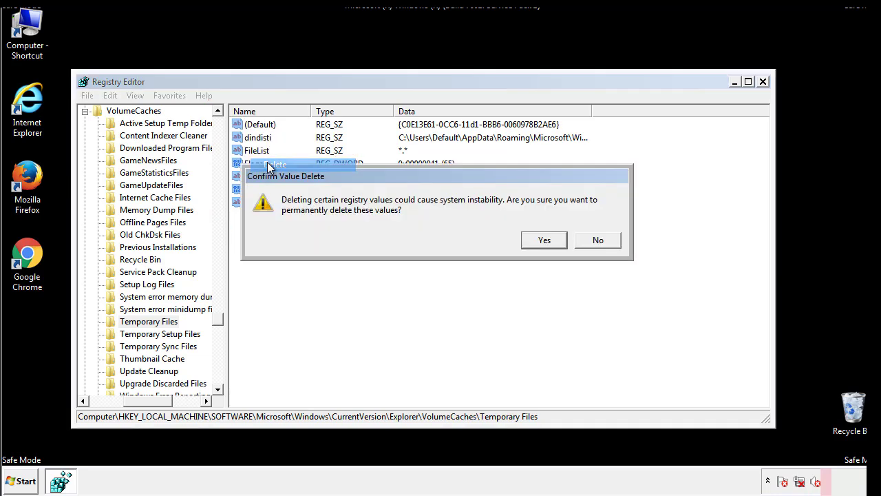
left_click(550, 241)
left_click(307, 169)
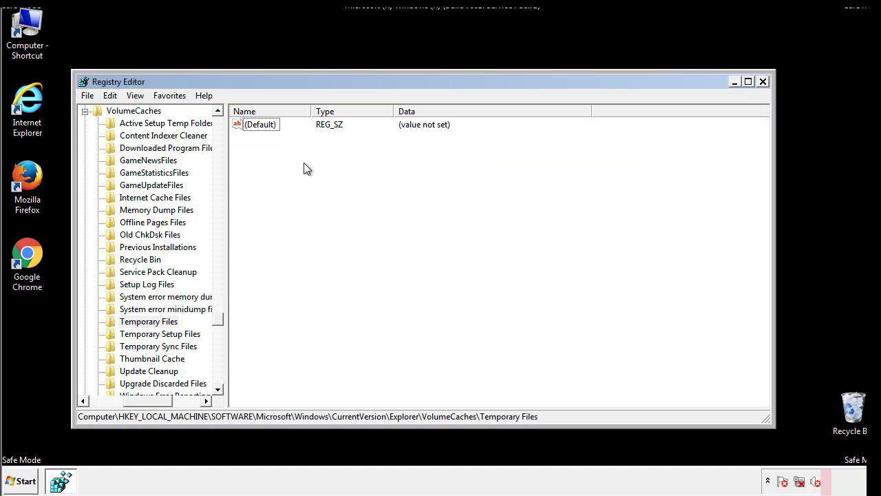
Step: Close Registry Editor and launch System Configuration via 'msconfig' from the Start search
left_click(763, 82)
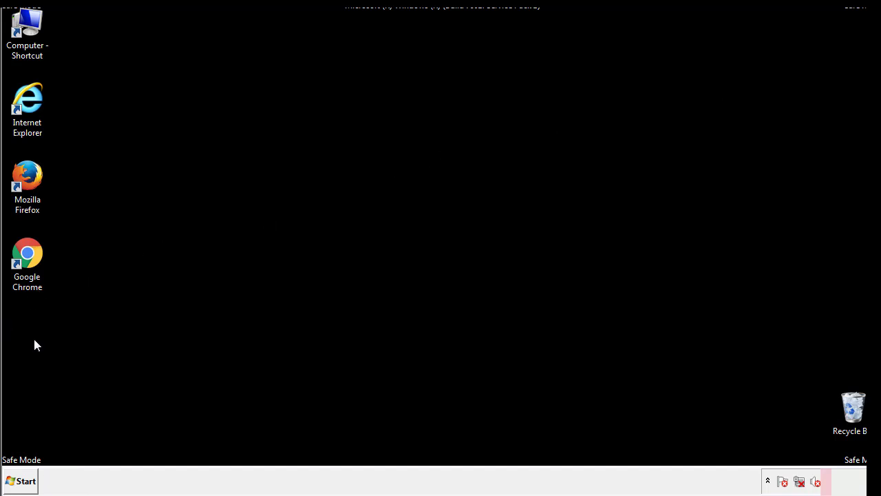
left_click(18, 482)
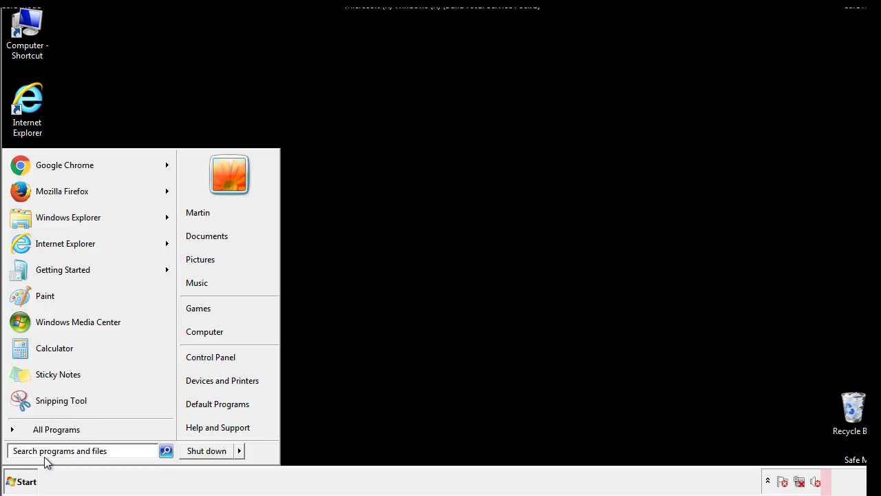
type("mscon")
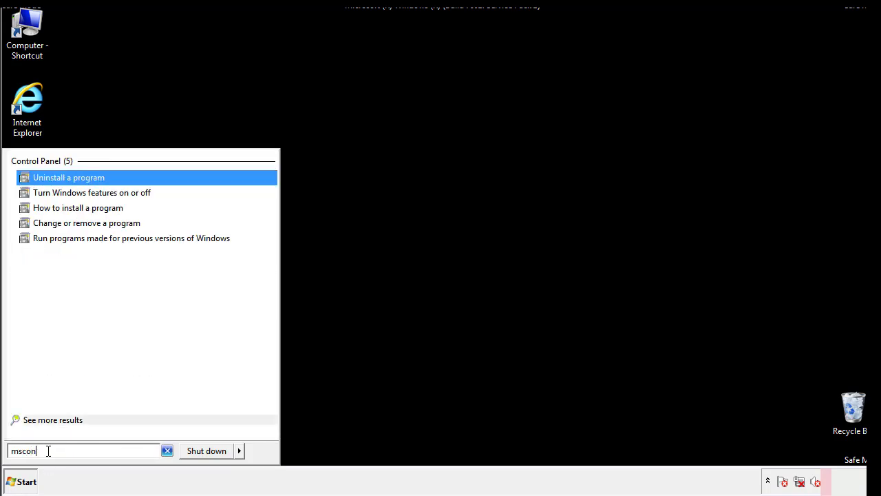
type("fig")
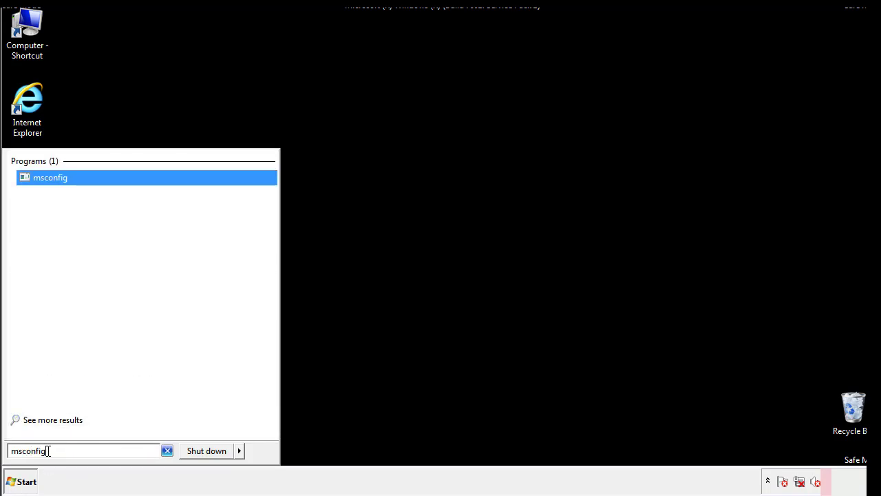
key("Return")
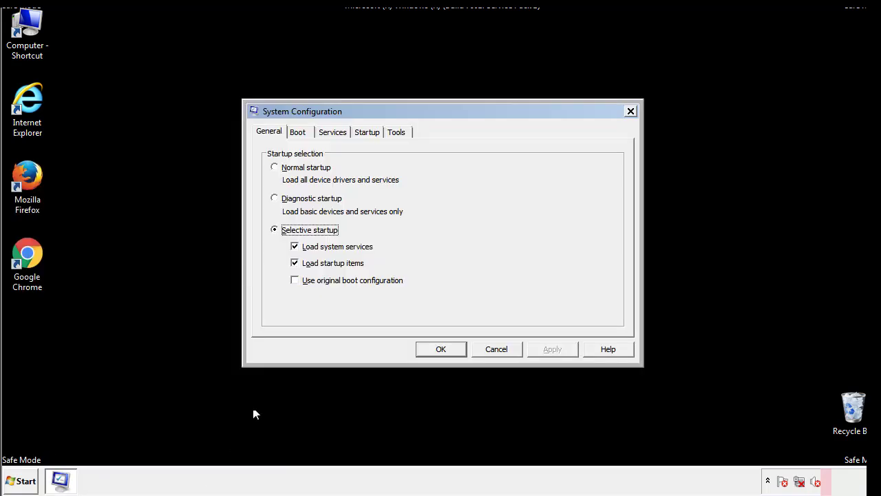
Step: Uncheck Safe boot on the Boot tab, apply and confirm, then restart the computer
left_click(302, 132)
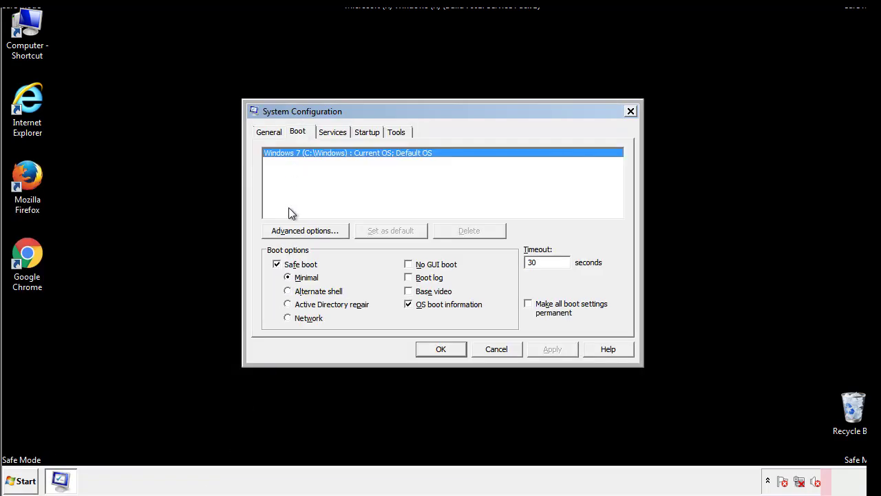
left_click(278, 265)
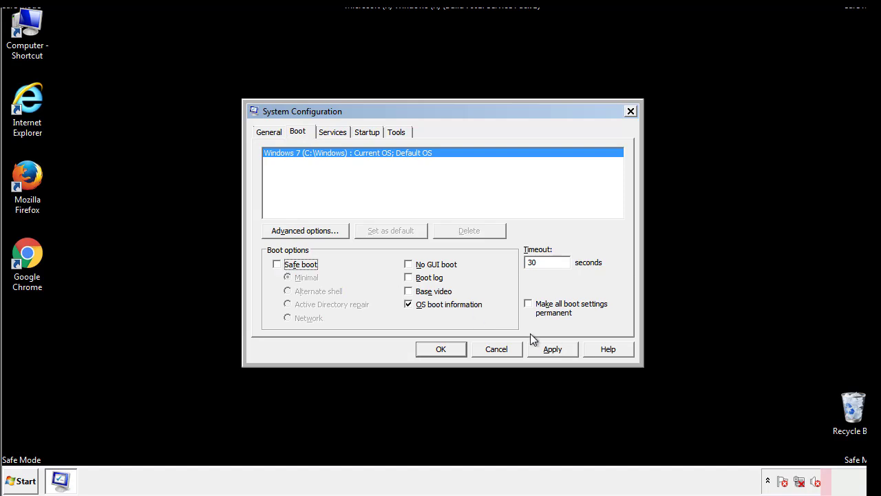
left_click(554, 349)
left_click(441, 349)
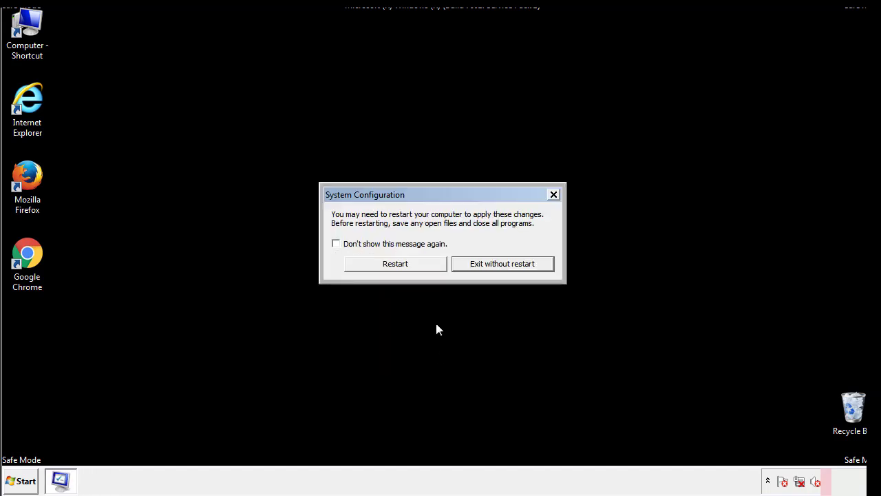
left_click(407, 268)
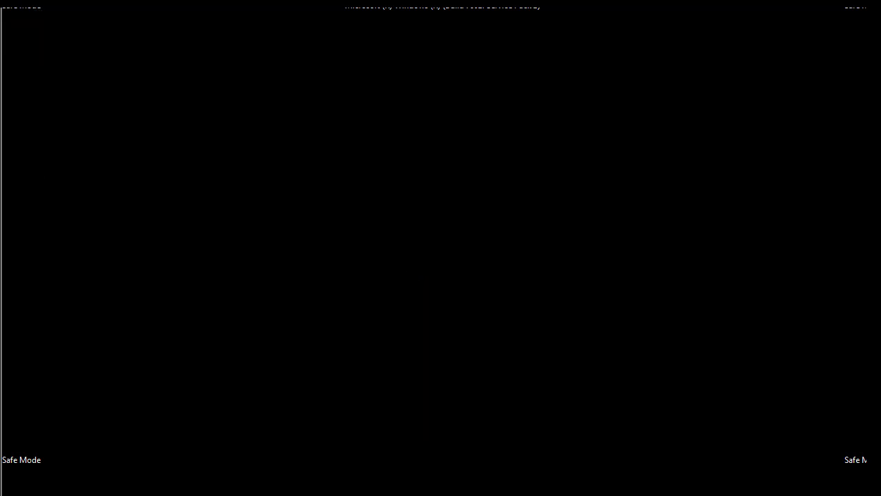